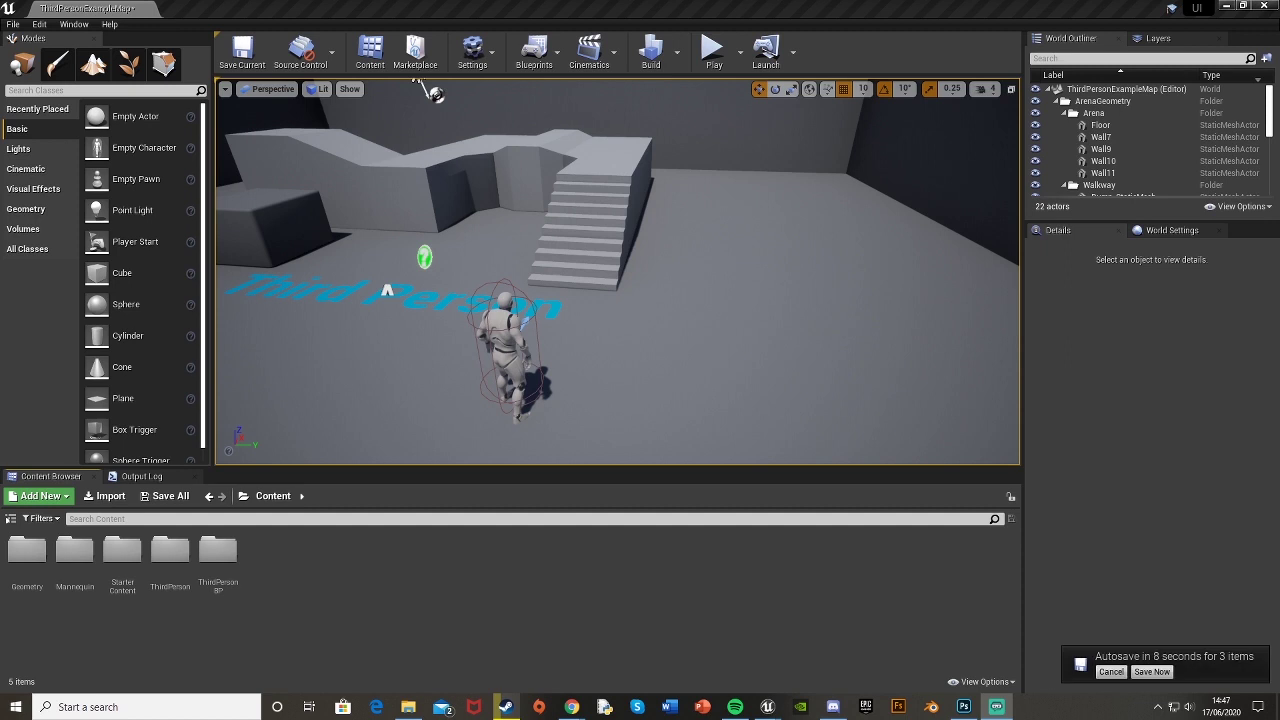
- Import the Stamina_Empty and Stamina_Fill images into the Content folder and open both textures for editing
click(531, 539)
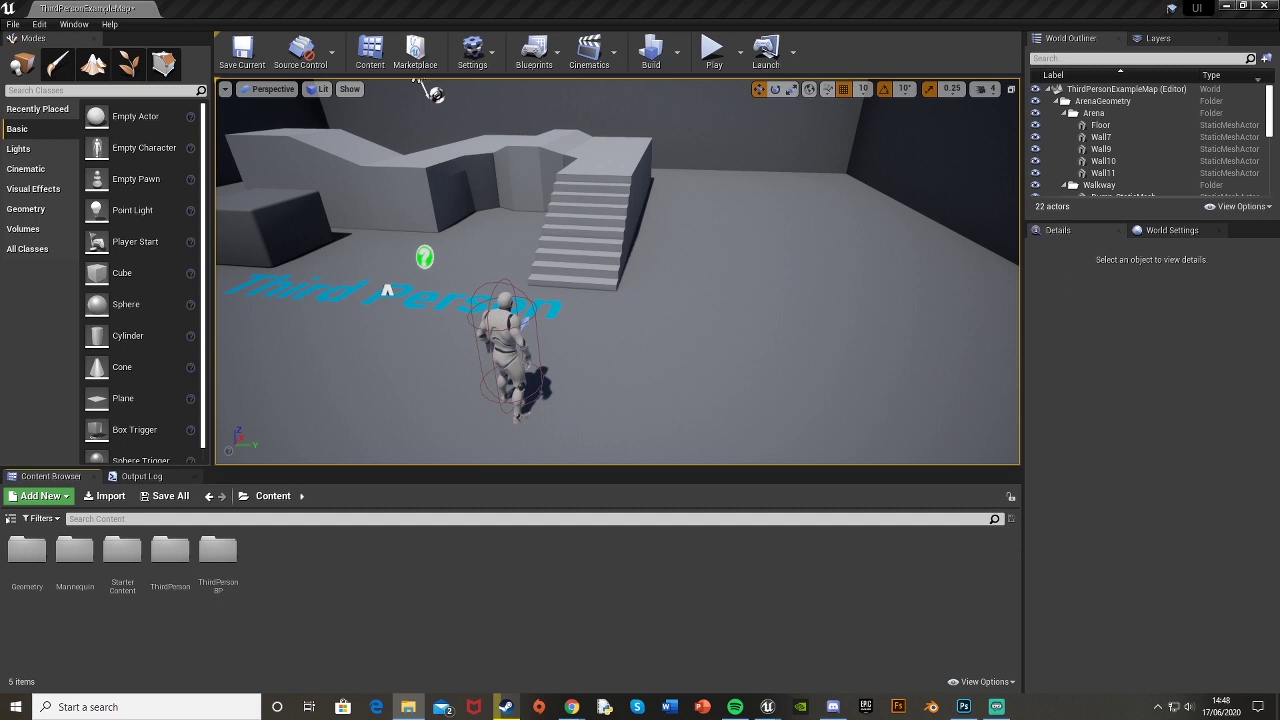
drag(161, 563, 402, 623)
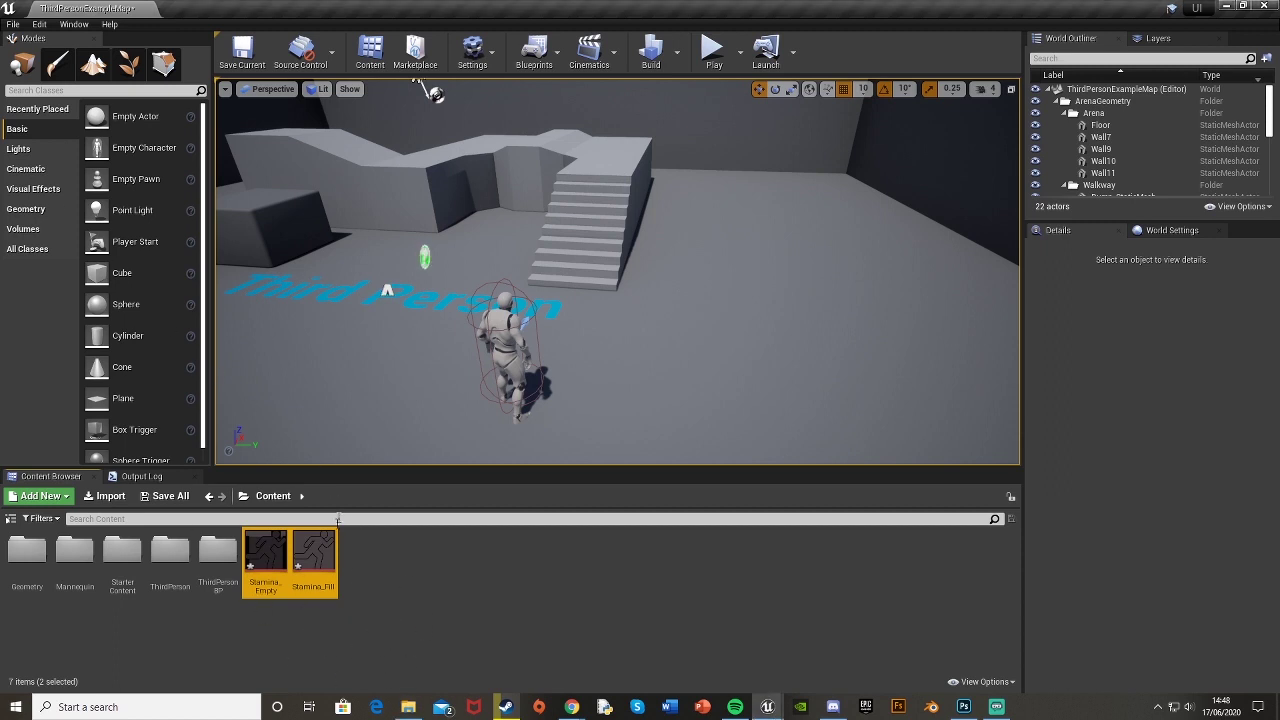
click(313, 551)
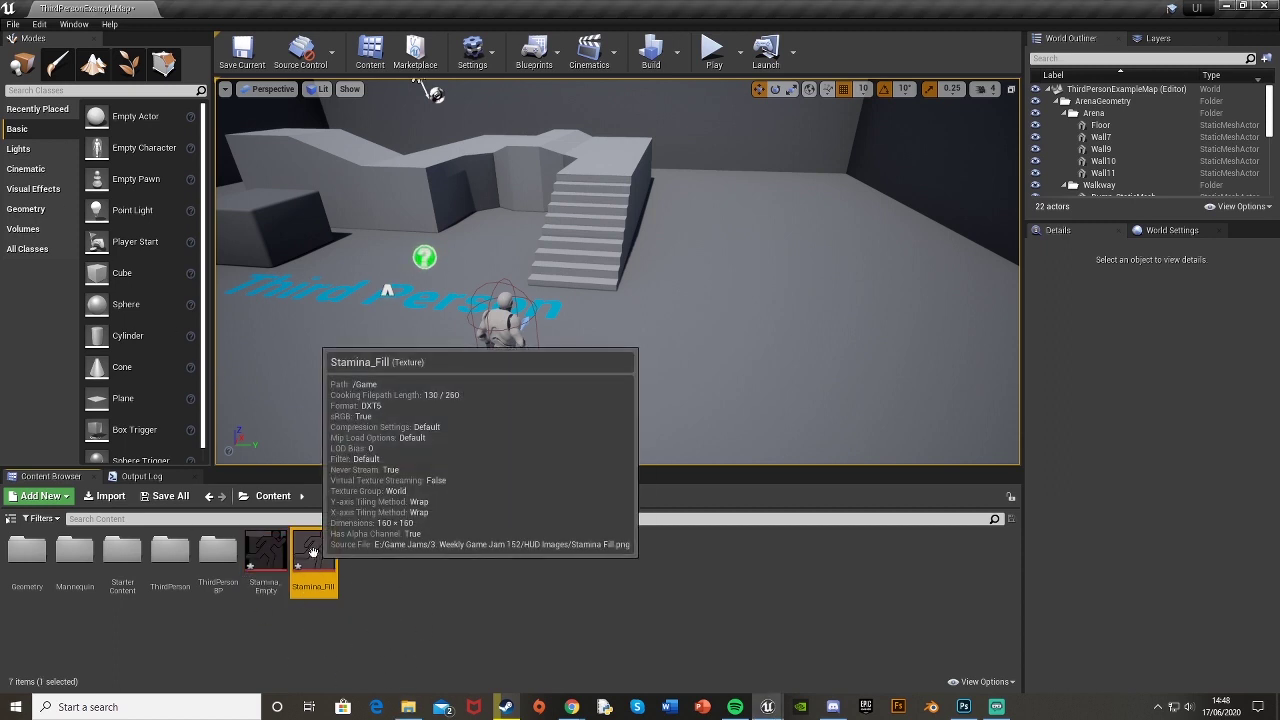
ctrl+click(277, 560)
key(Return)
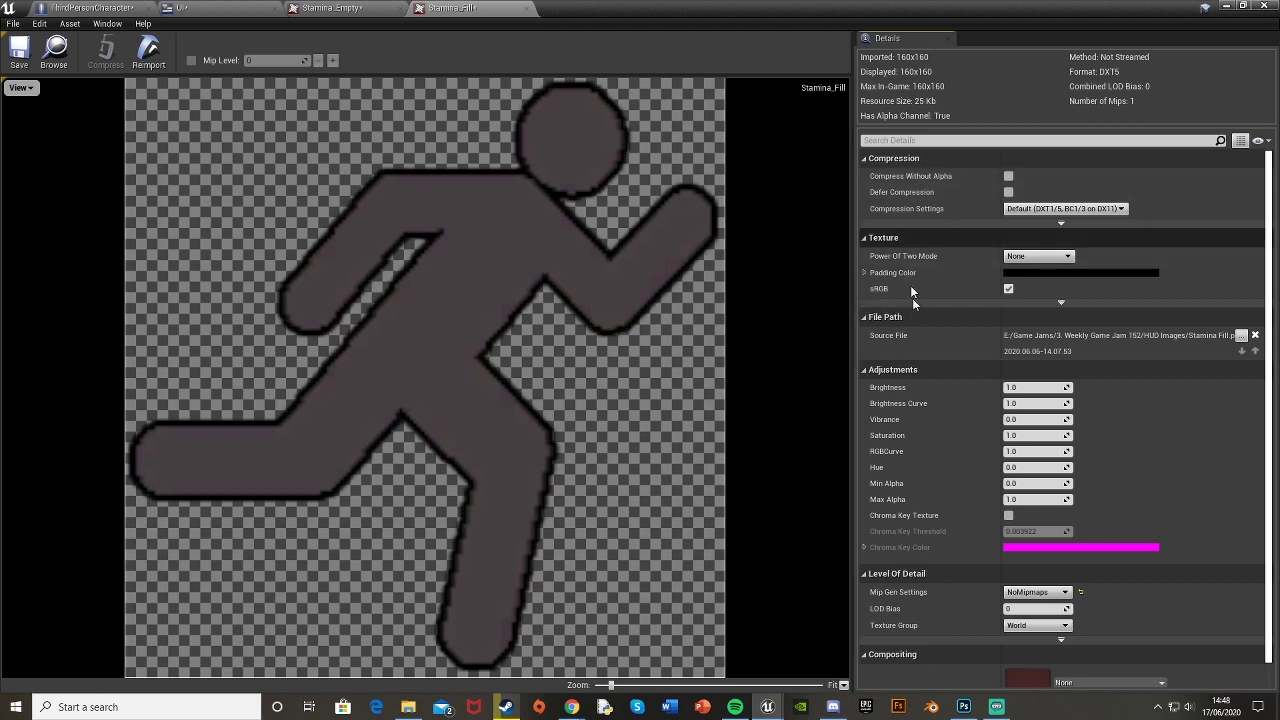
- Set the Stamina_Fill texture's Texture Group to UI, then save and close the texture
scroll(944, 296, down, 1)
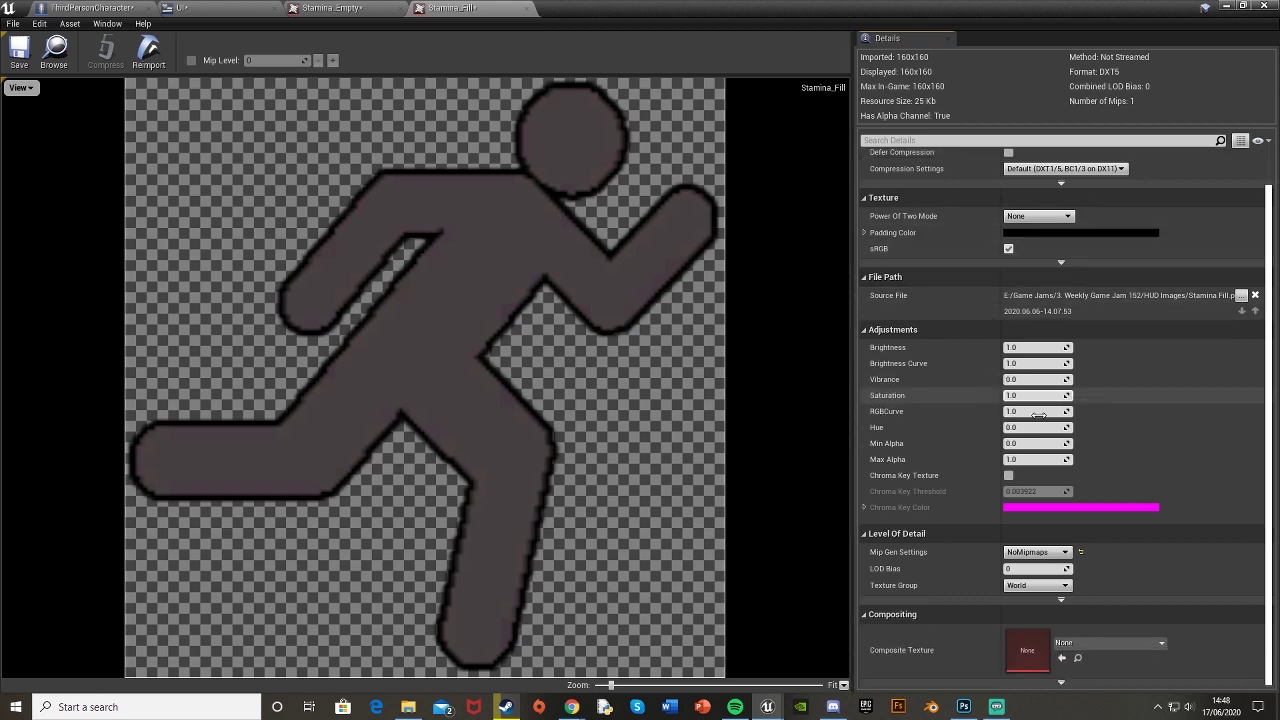
click(1020, 586)
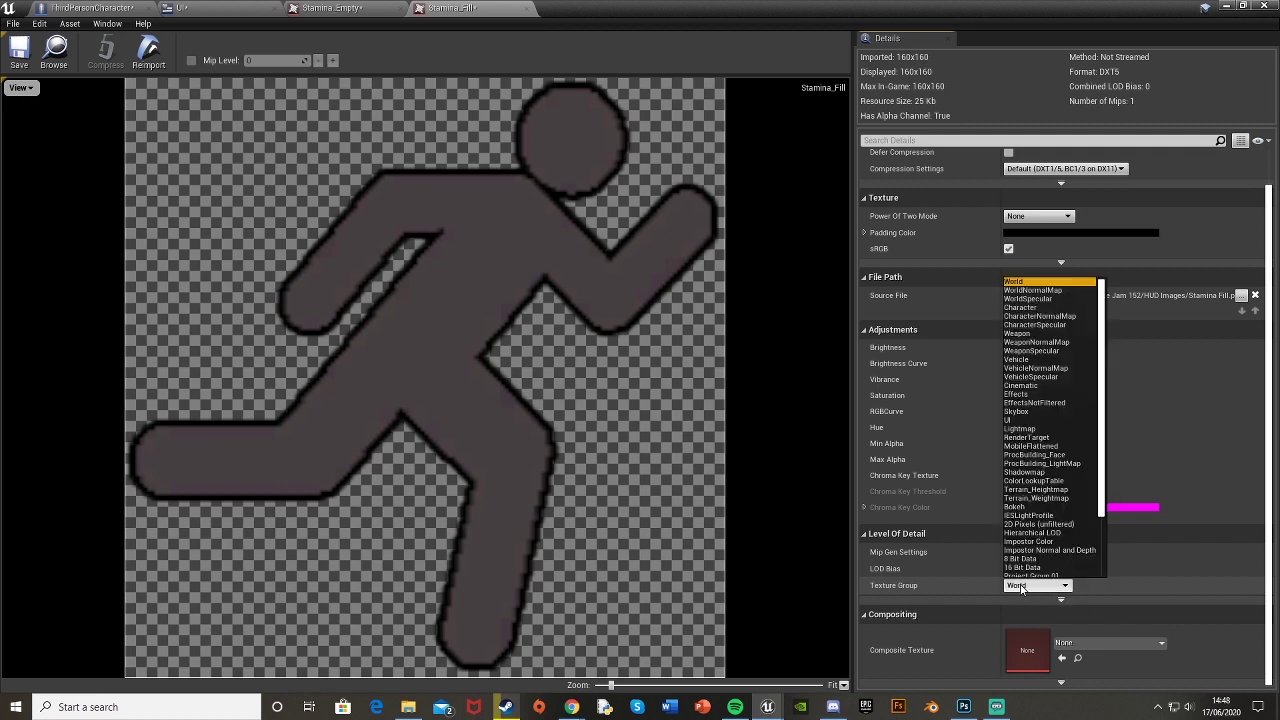
click(1017, 421)
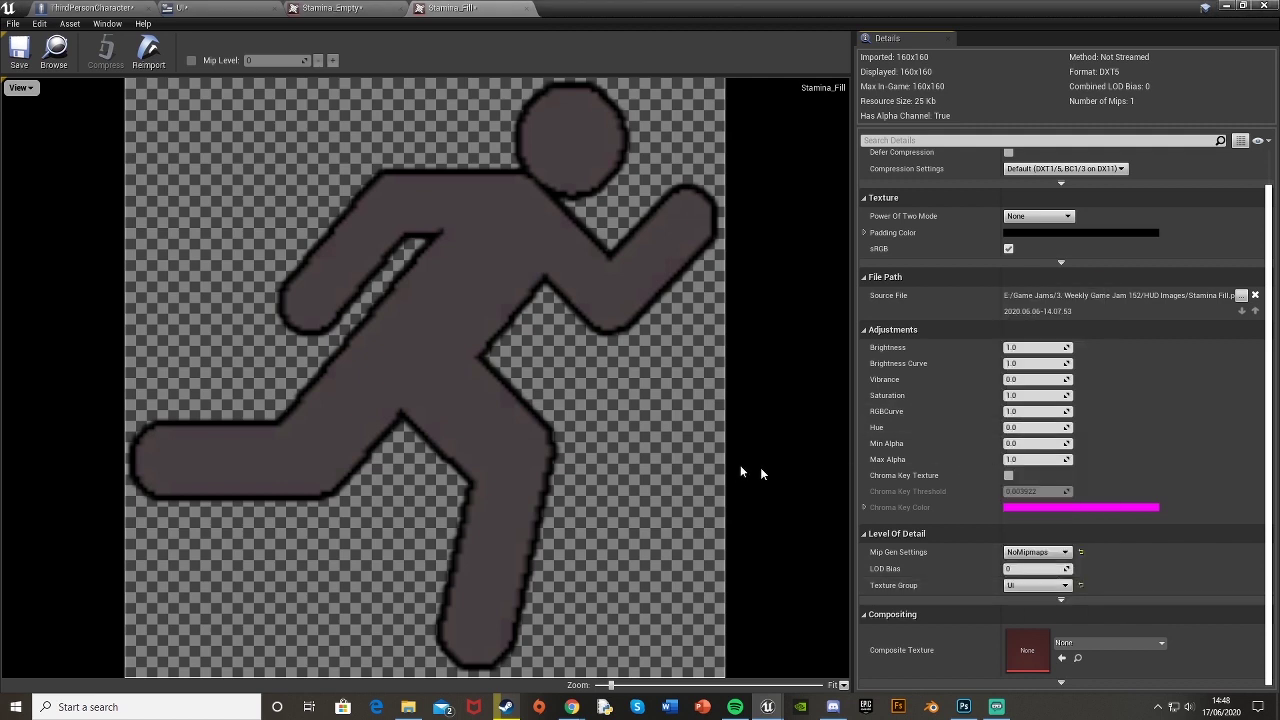
click(19, 50)
click(524, 8)
- Set the Stamina_Empty texture's Texture Group to UI, then save and close the texture
scroll(1037, 590, down, 1)
click(1037, 585)
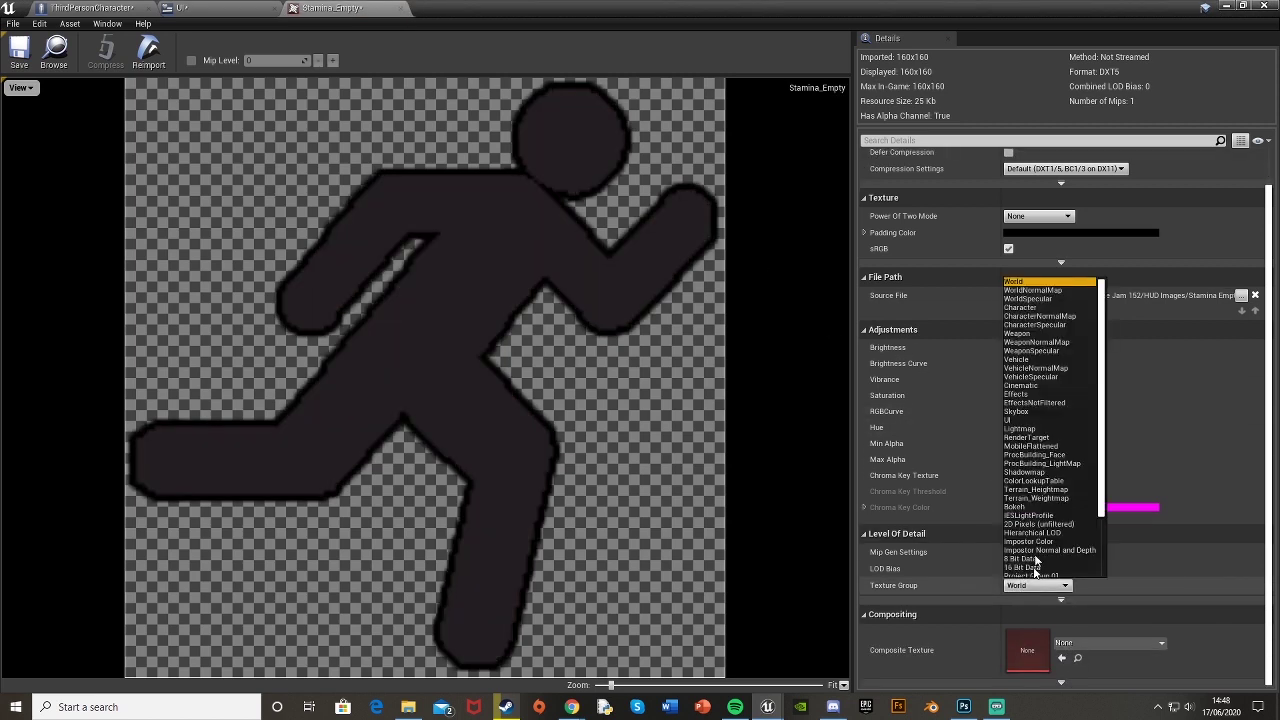
click(1017, 421)
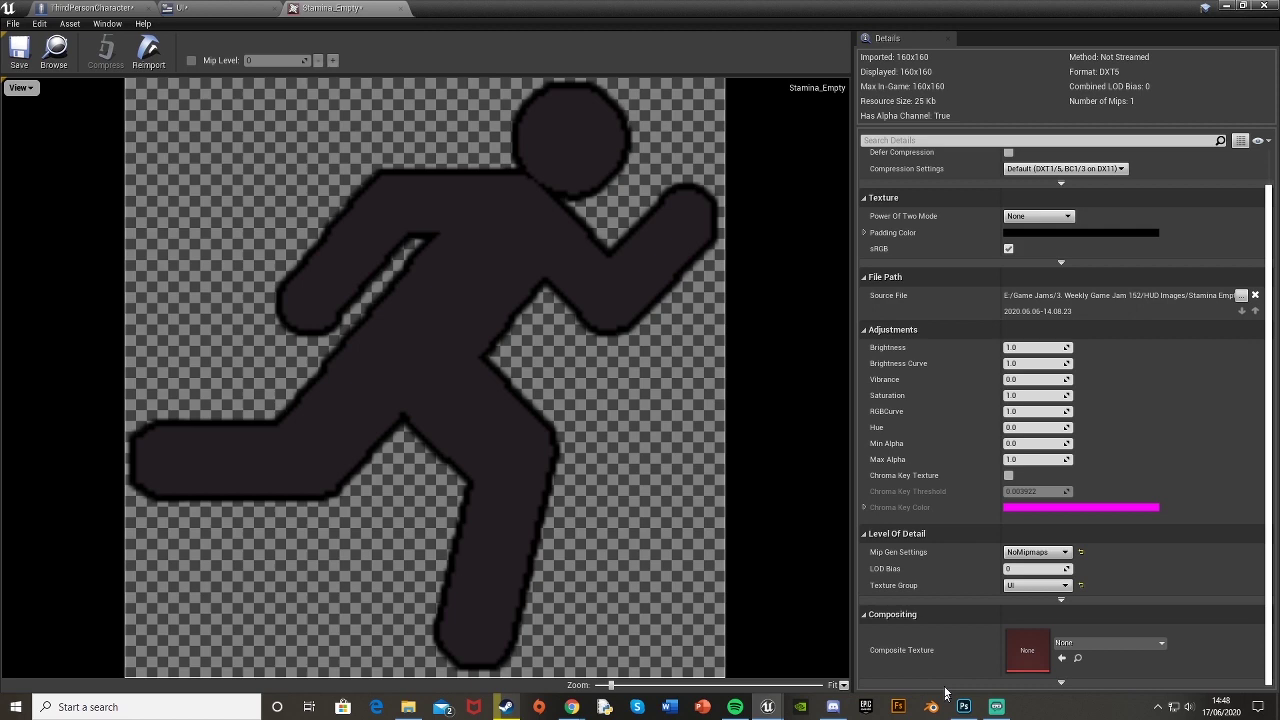
click(19, 50)
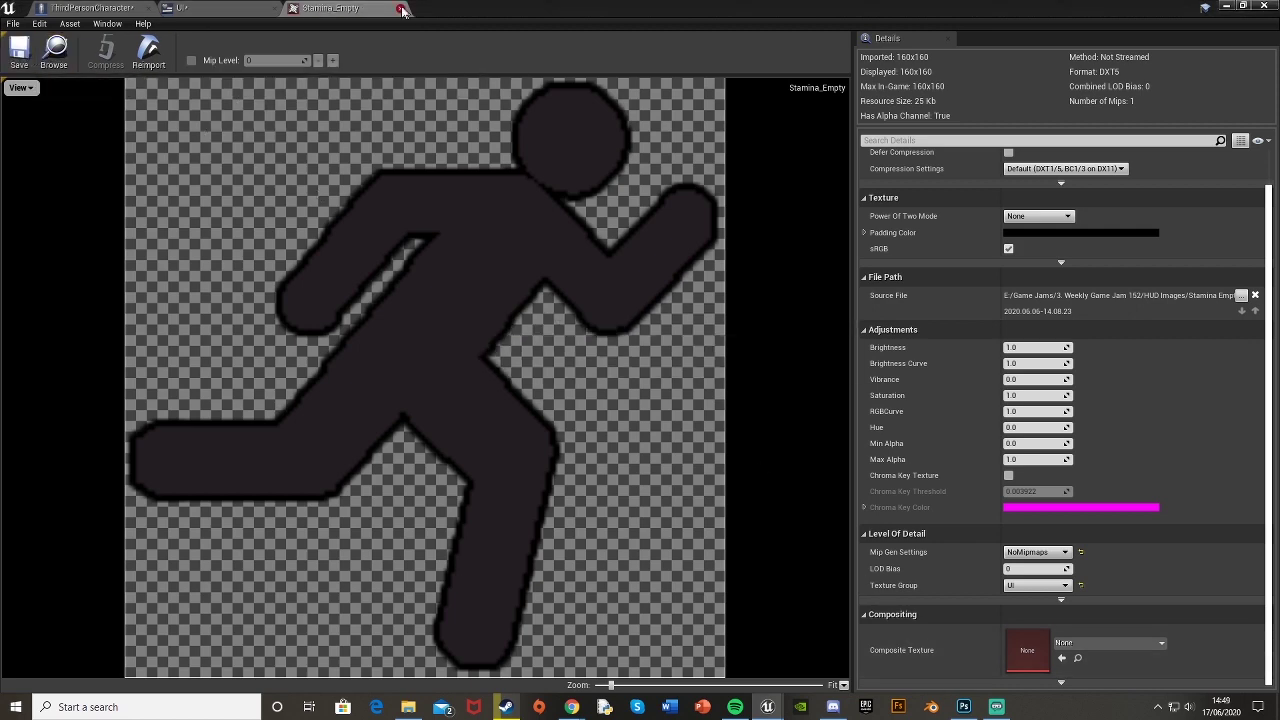
click(397, 8)
- Review the ThirdPersonCharacter sprint and stamina graphs, the UI widget's Get Percent 0 function and its progress bar layout
click(95, 8)
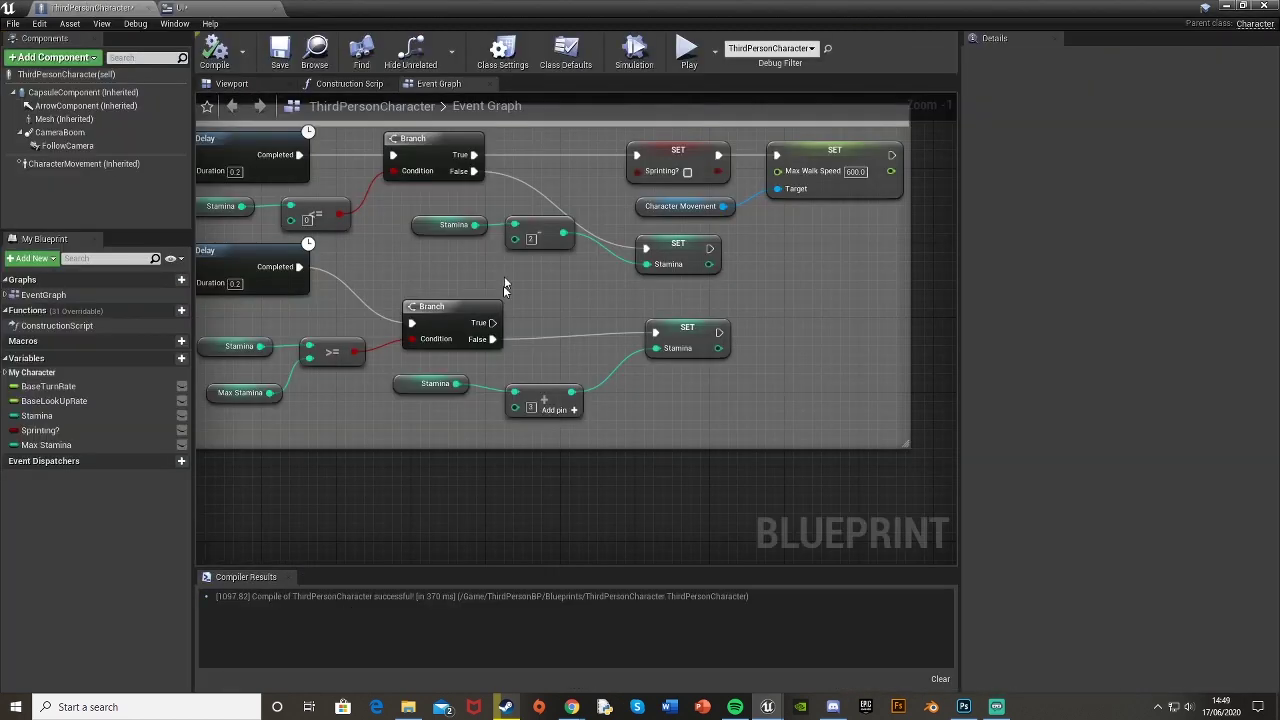
scroll(568, 299, down, 3)
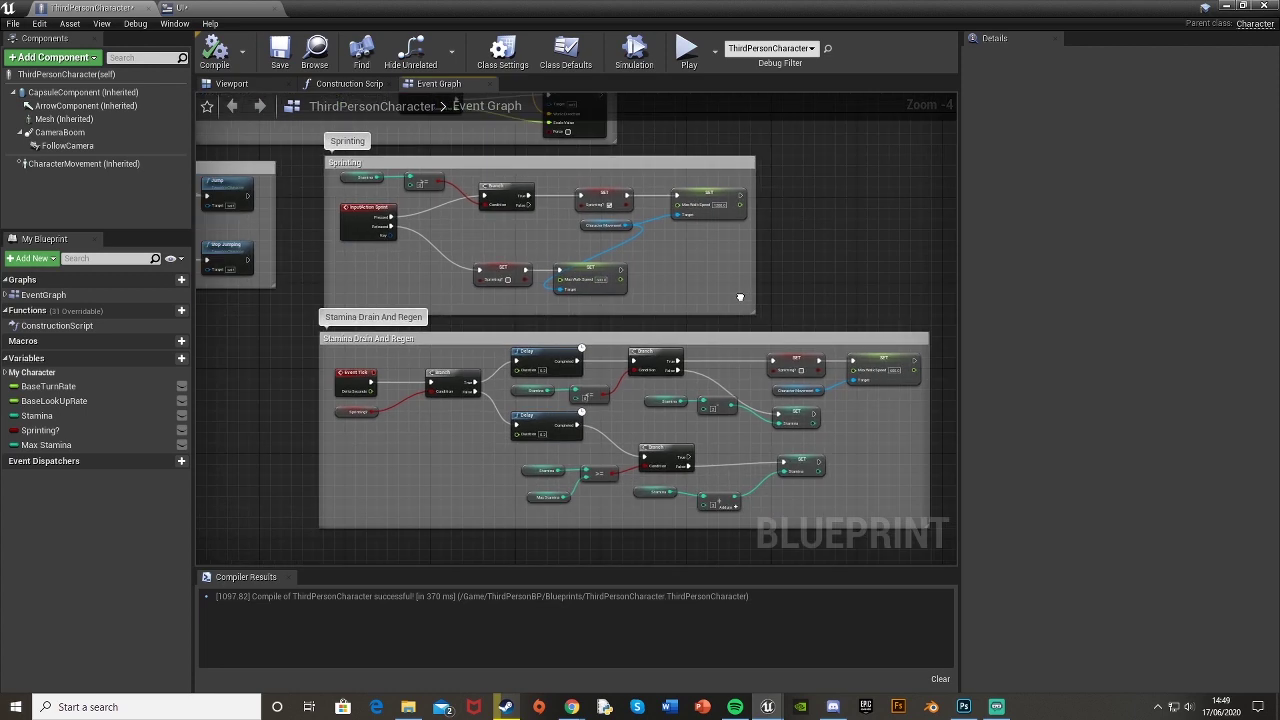
click(224, 7)
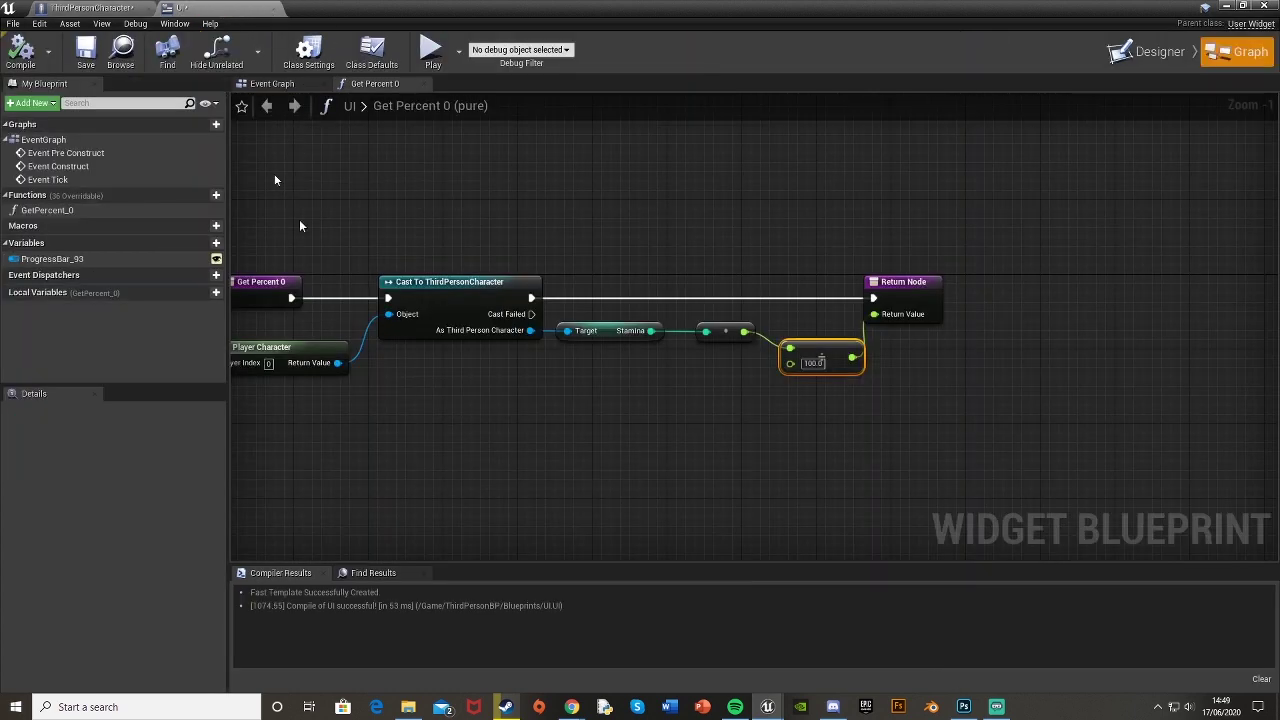
right_drag(455, 292, 571, 291)
click(282, 86)
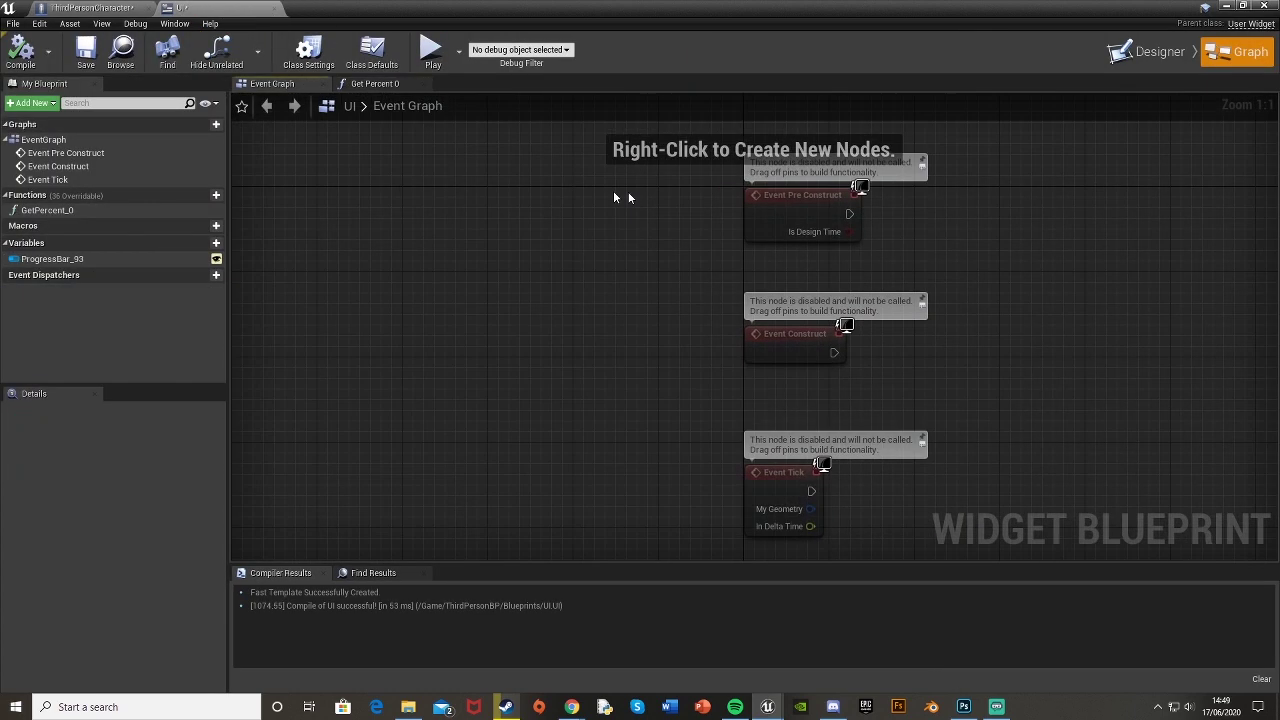
click(365, 84)
click(1150, 51)
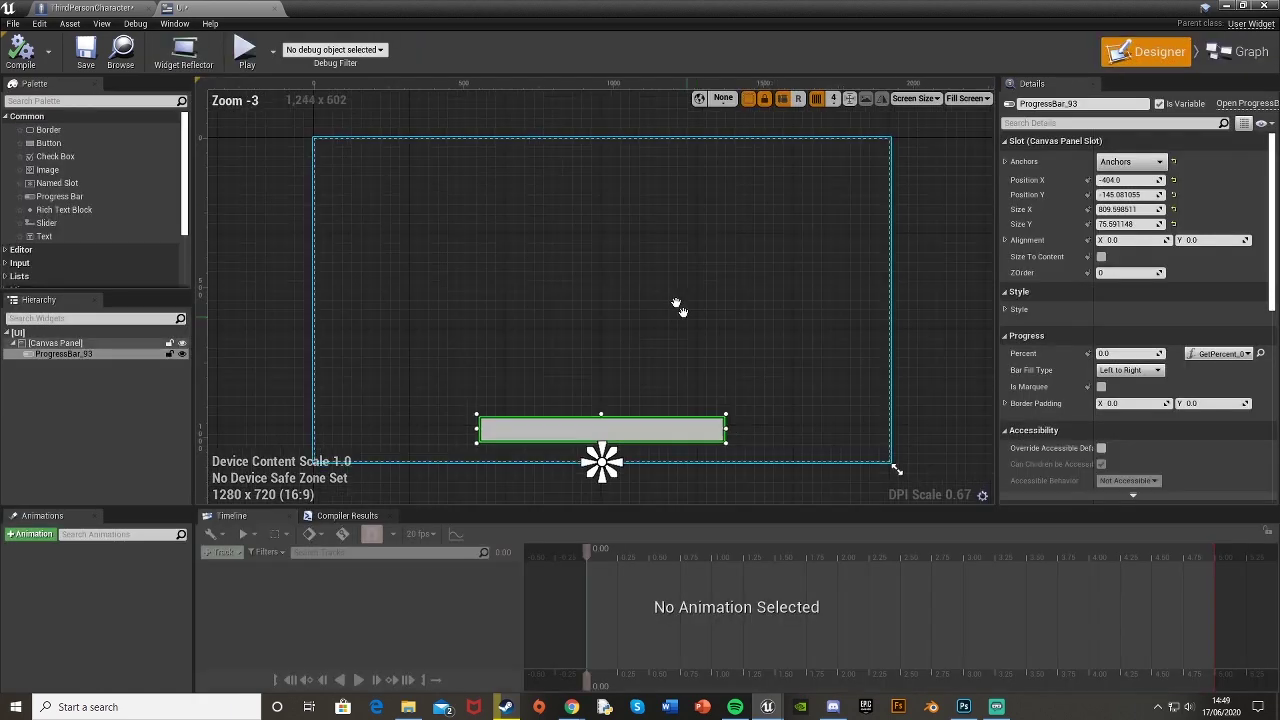
right_drag(641, 311, 659, 321)
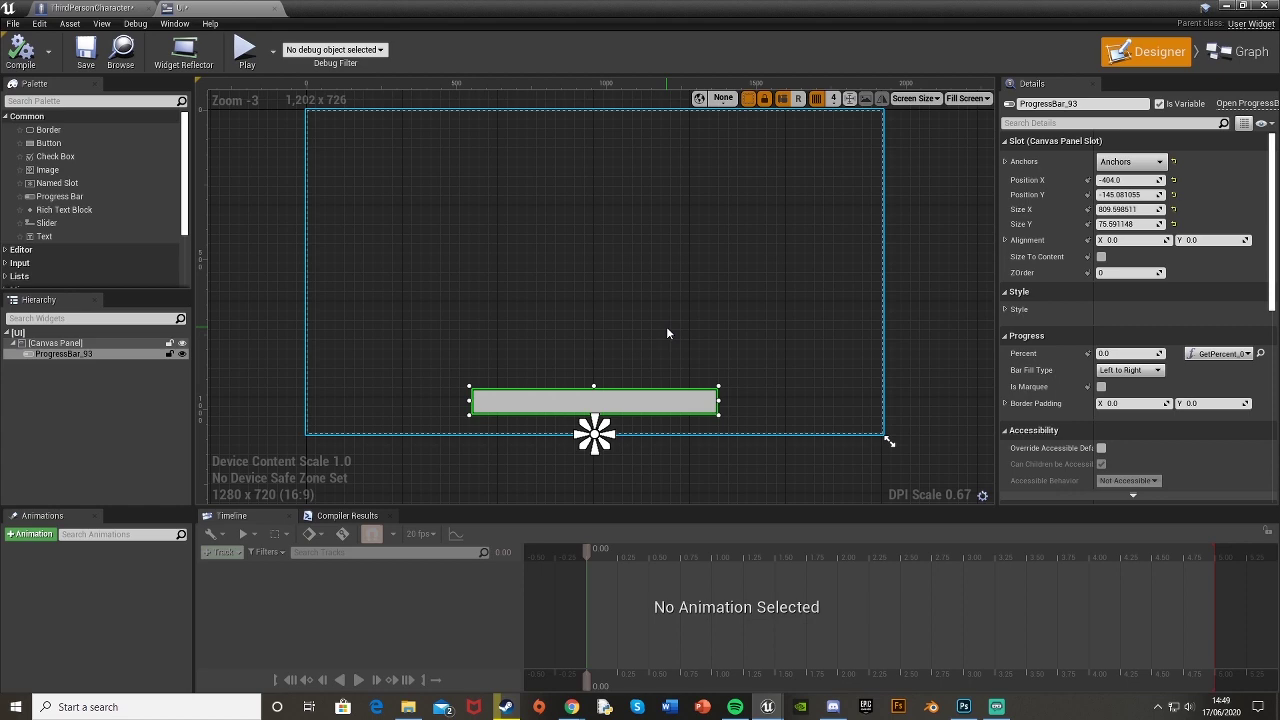
right_drag(670, 322, 668, 342)
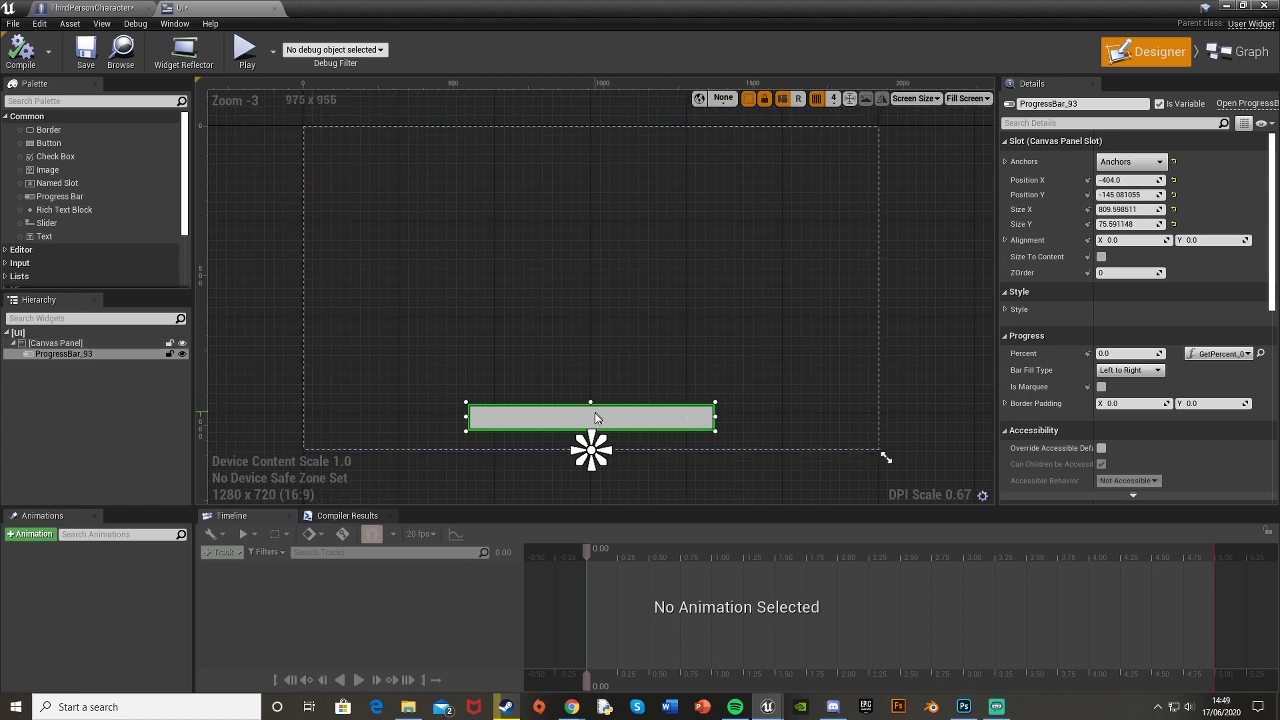
- Play the level and sprint with the character to test the existing stamina bar, then stop the session
click(1229, 6)
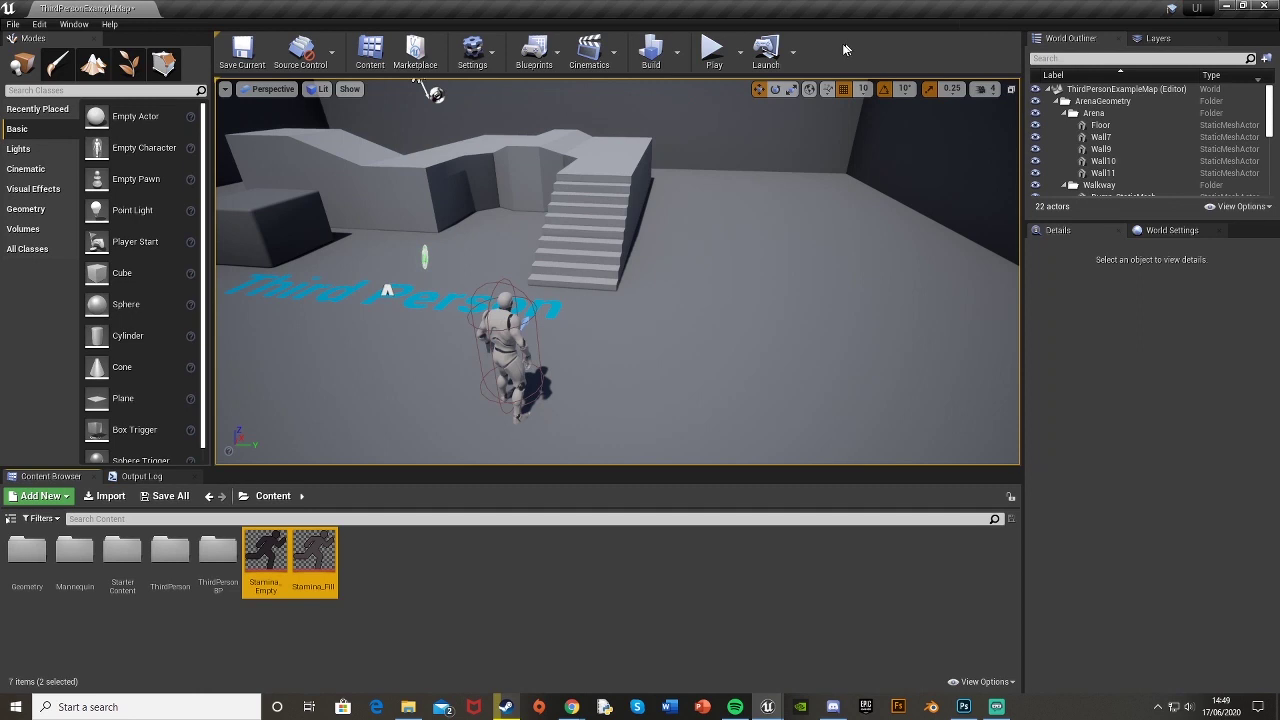
click(714, 48)
key(w)
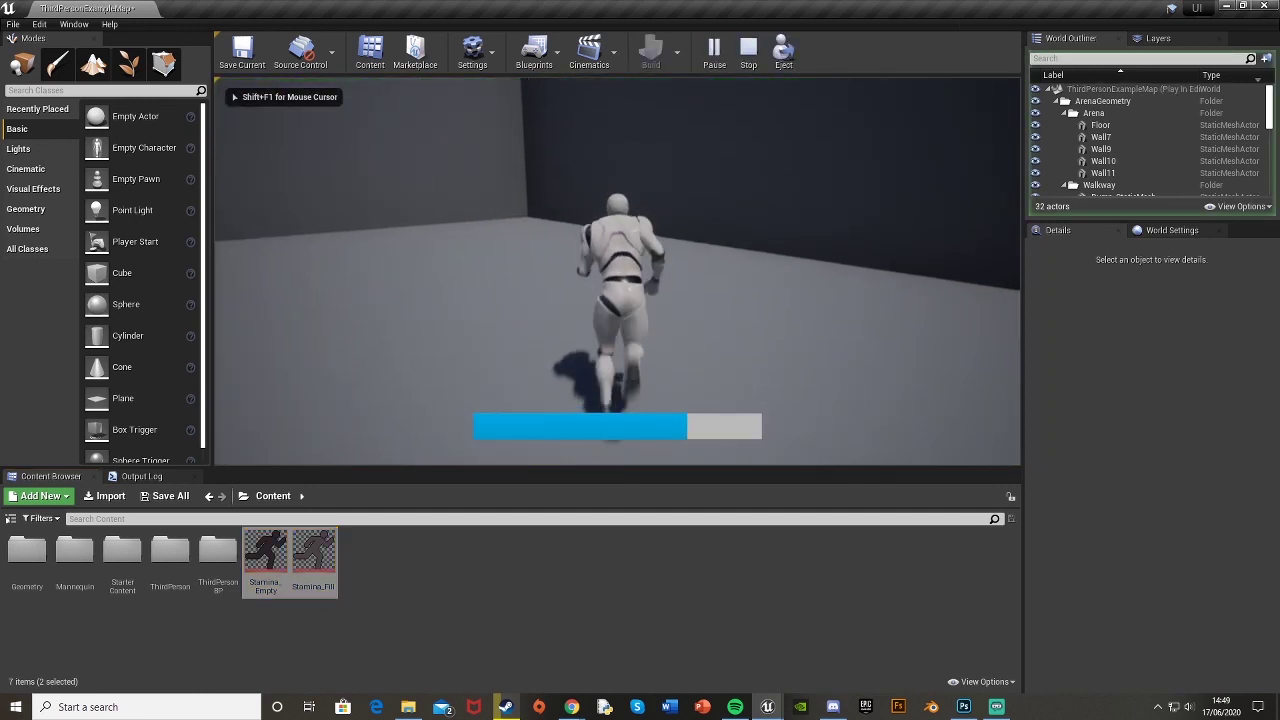
key(shift)
key(shift)
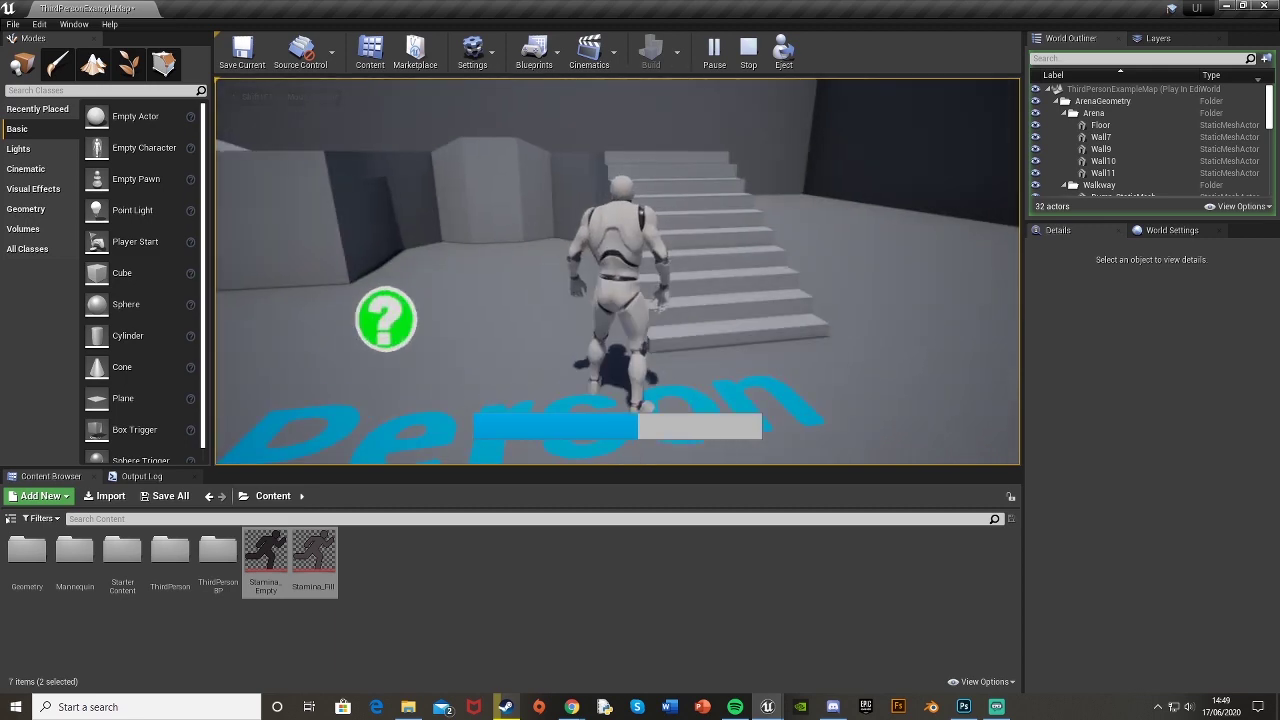
key(Escape)
- Return to the UI widget and set the progress bar's style background image to Stamina_Empty
mouse_move(757, 712)
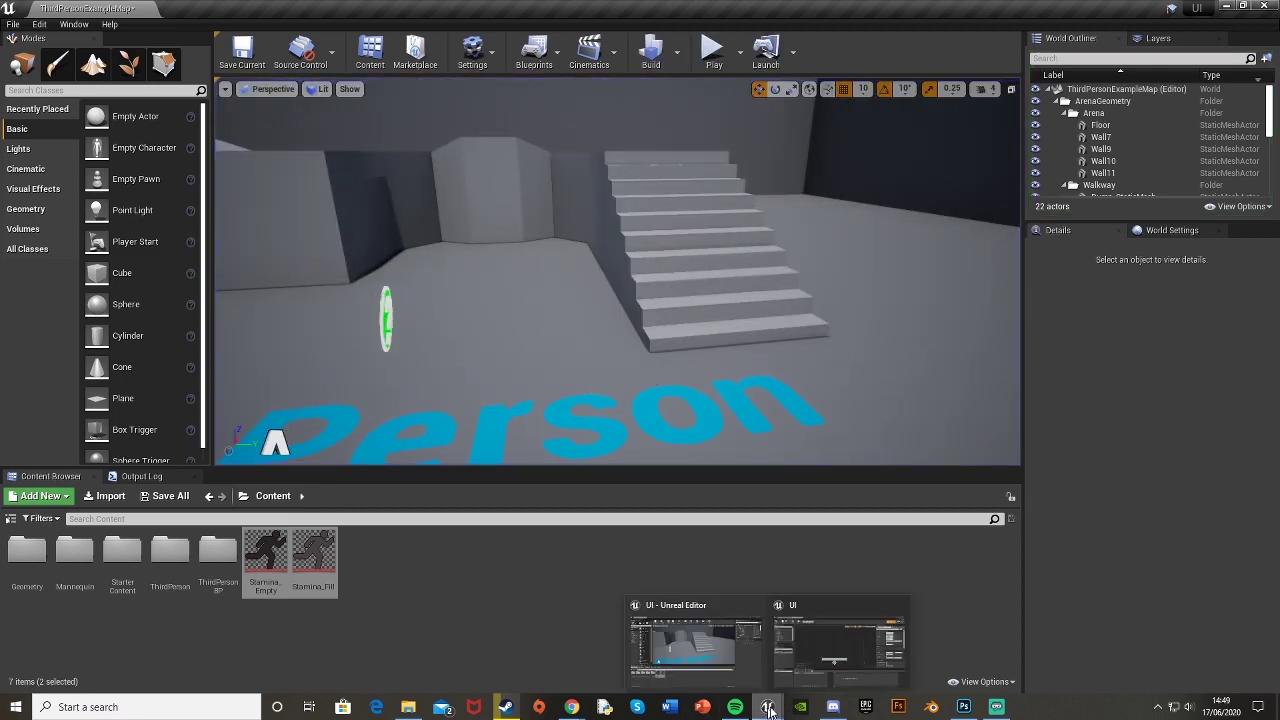
click(840, 650)
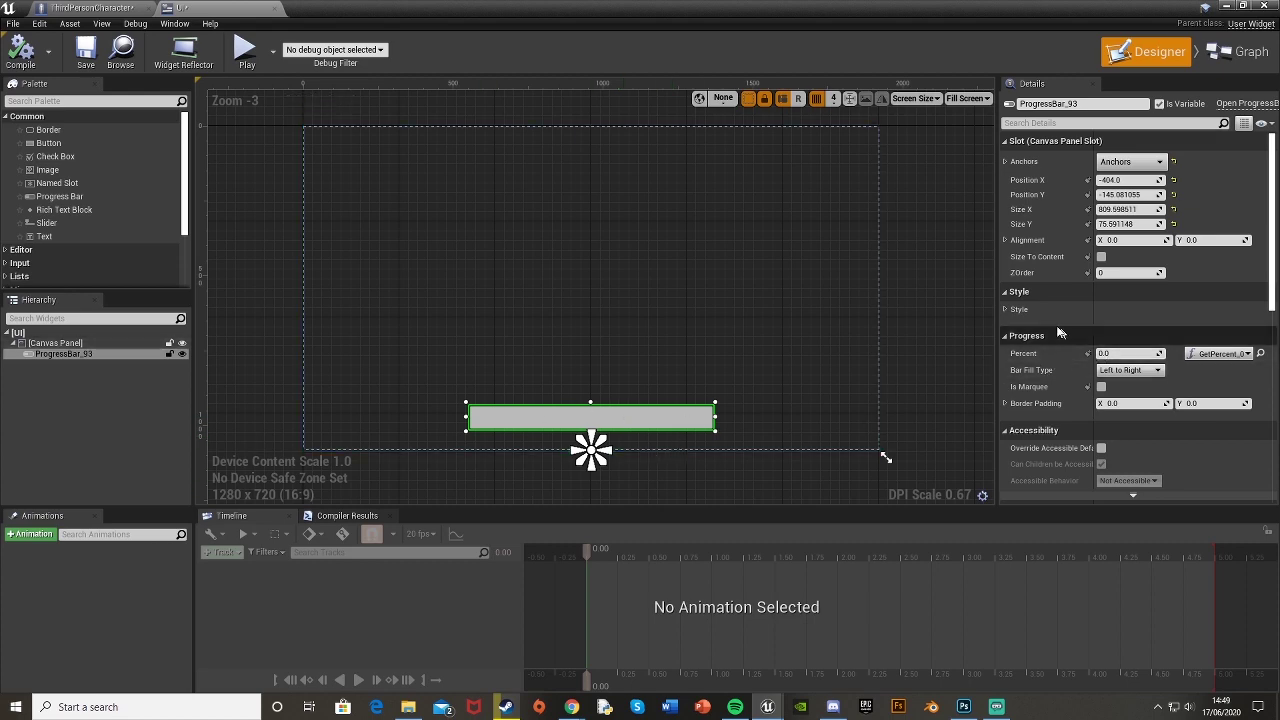
click(1012, 309)
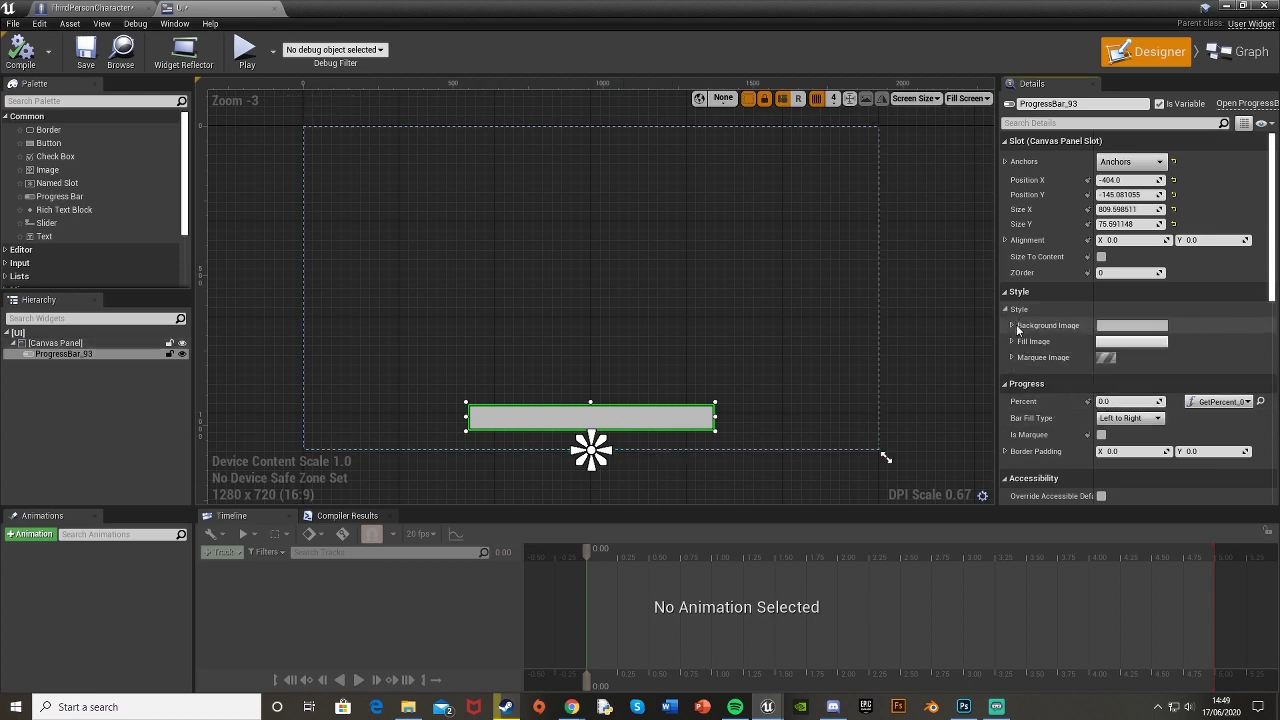
click(1012, 326)
scroll(1112, 331, down, 1)
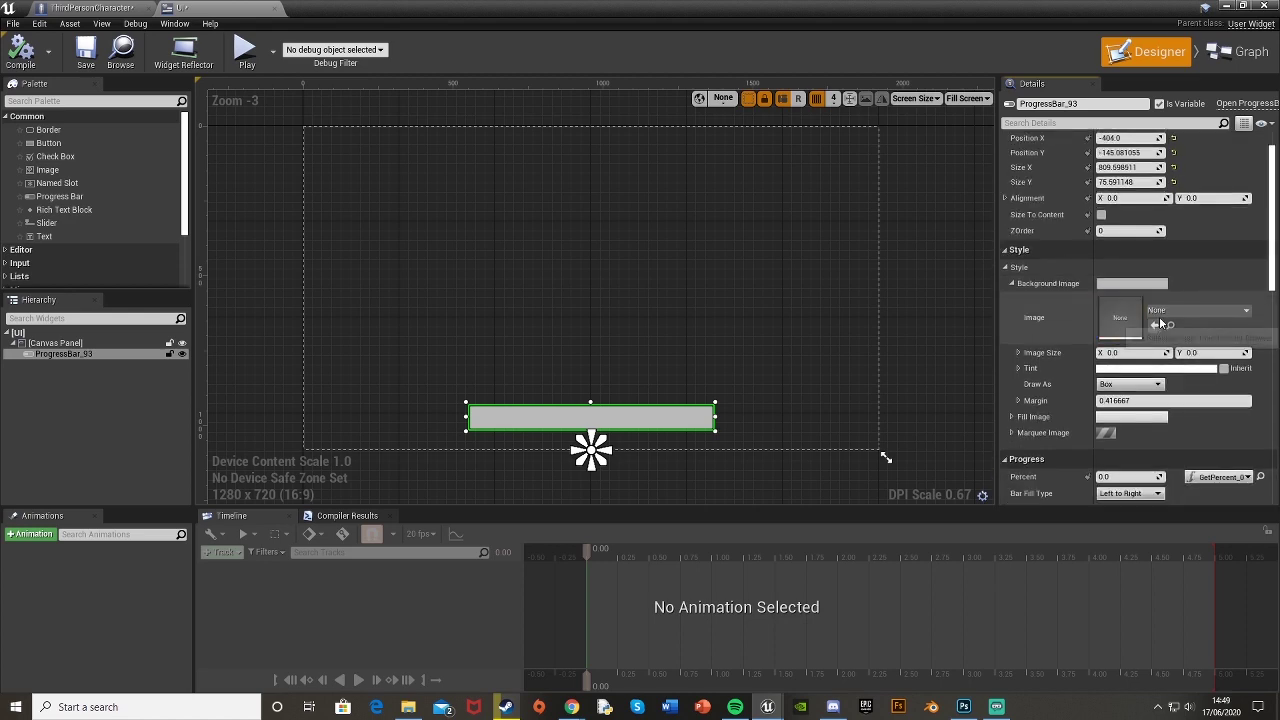
click(1161, 311)
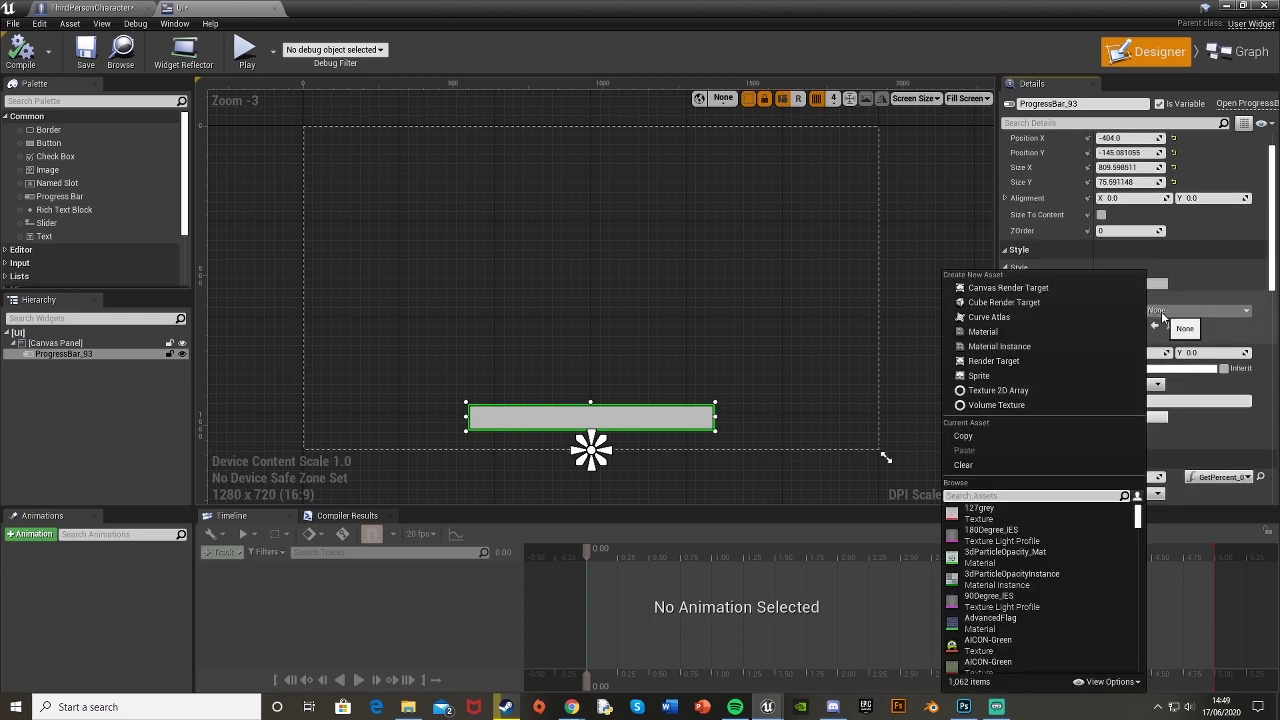
text(stamina)
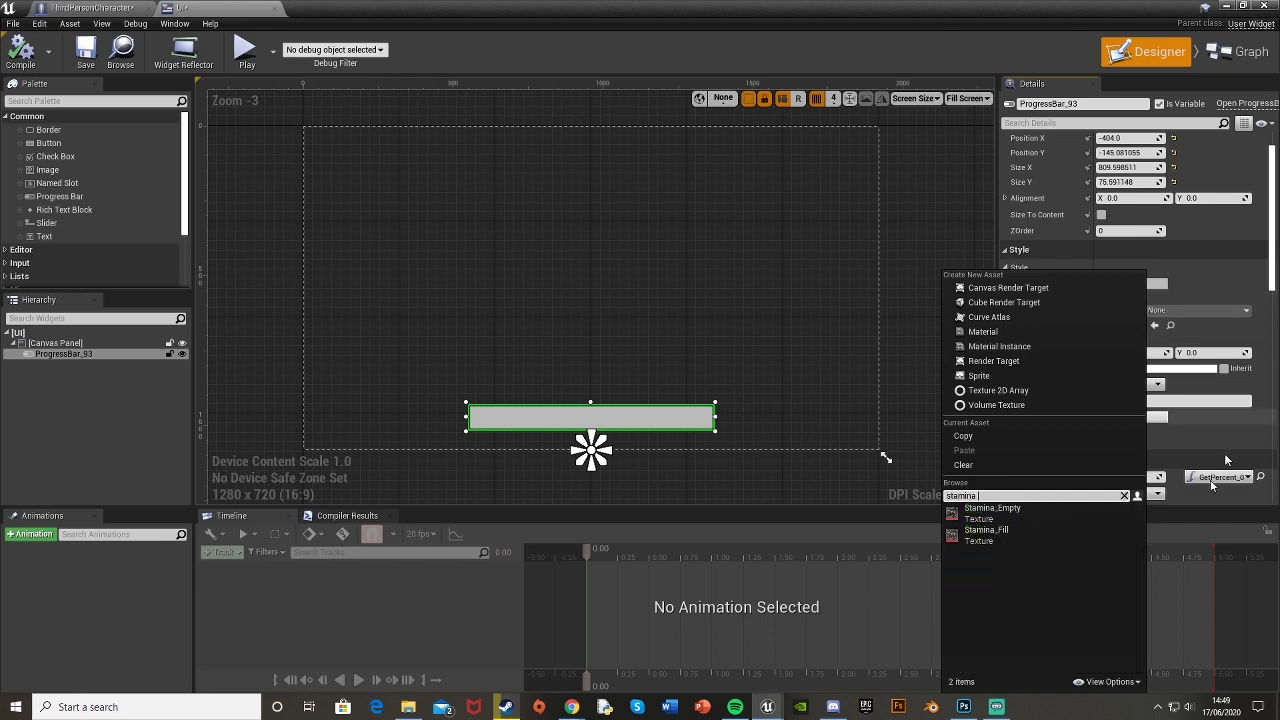
click(992, 510)
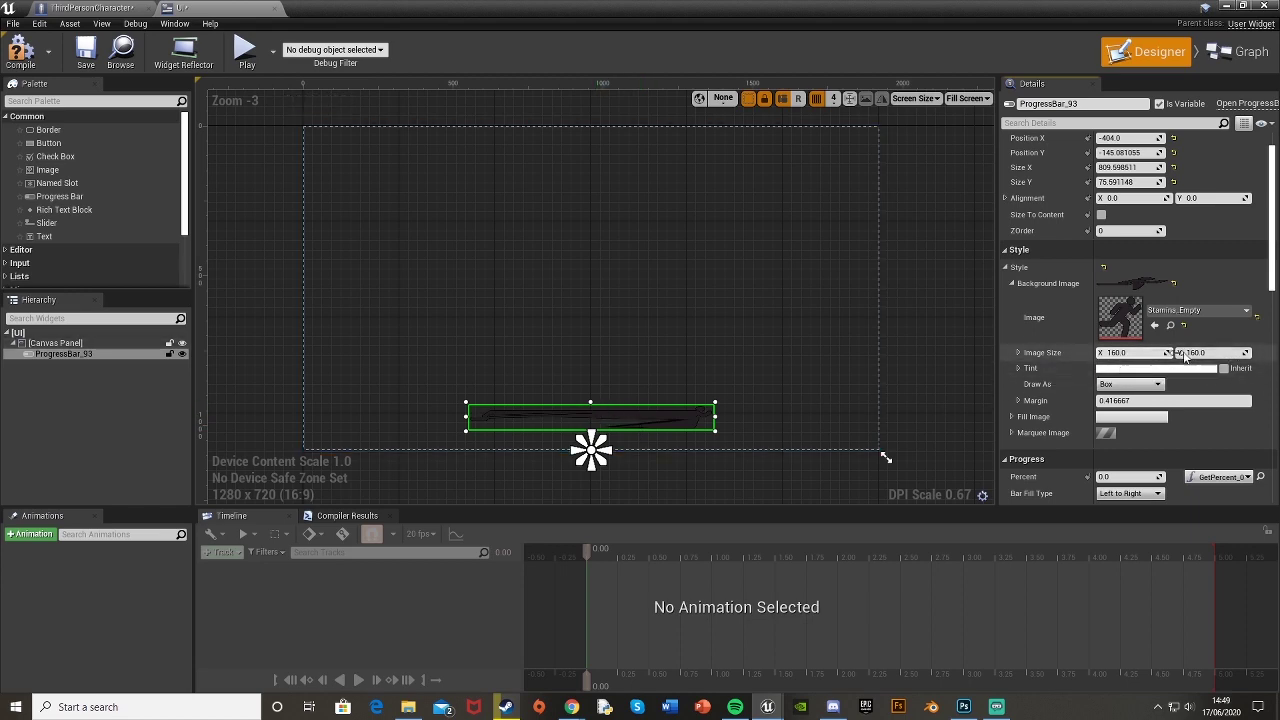
- Set the progress bar's Size X and Size Y to 160
scroll(1082, 410, up, 2)
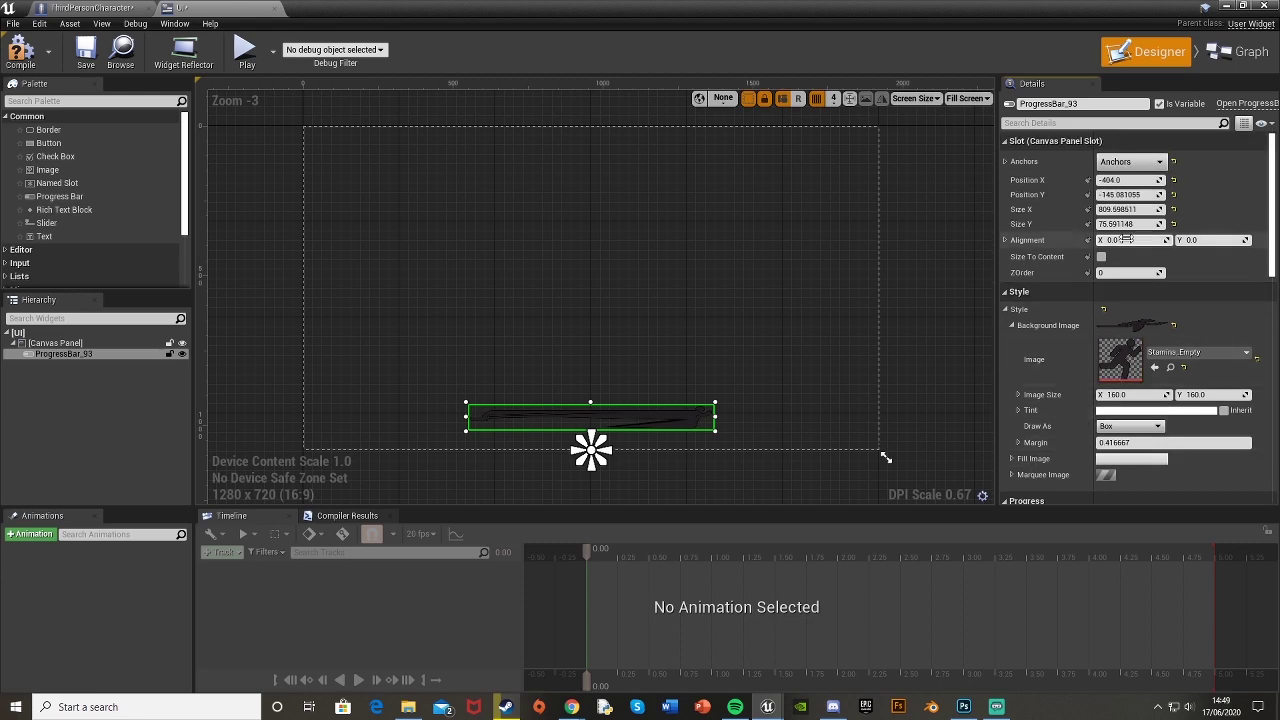
click(1113, 208)
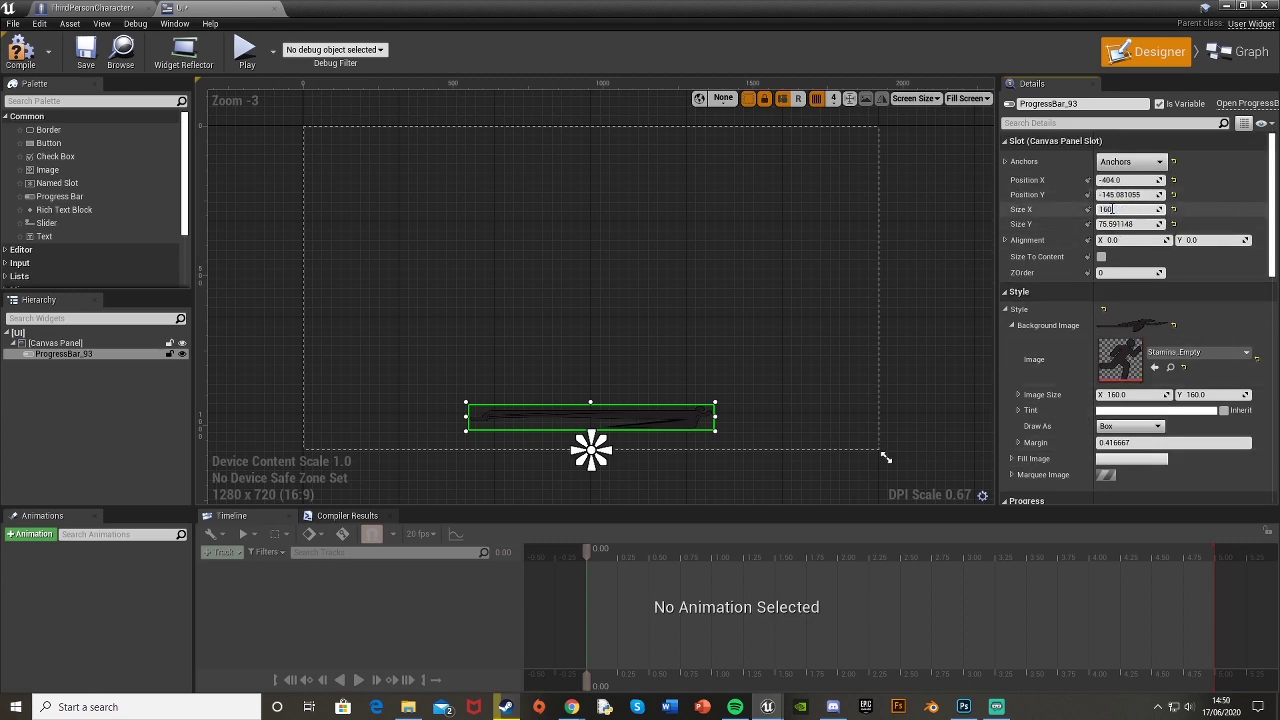
text(160)
key(Tab)
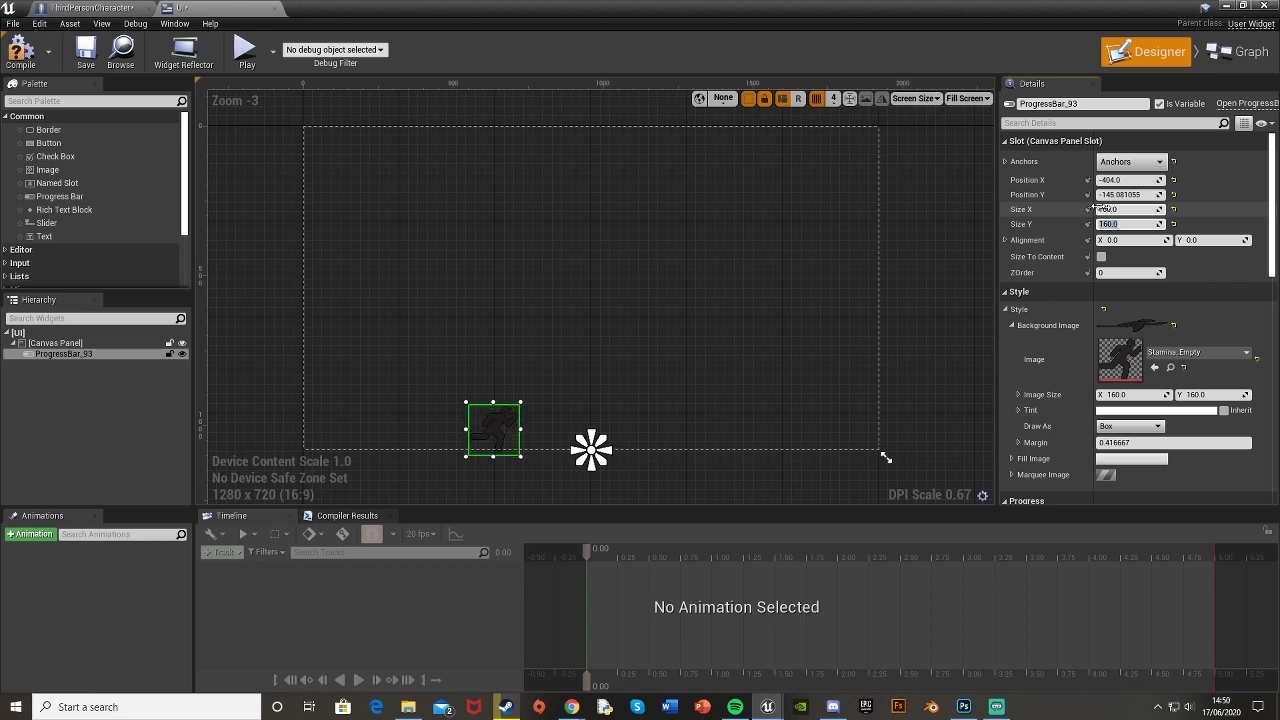
- Move the progress bar above its bottom-centre anchor, about -77 by -209, and set the background image's margin to 0
drag(500, 428, 594, 406)
scroll(609, 444, up, 7)
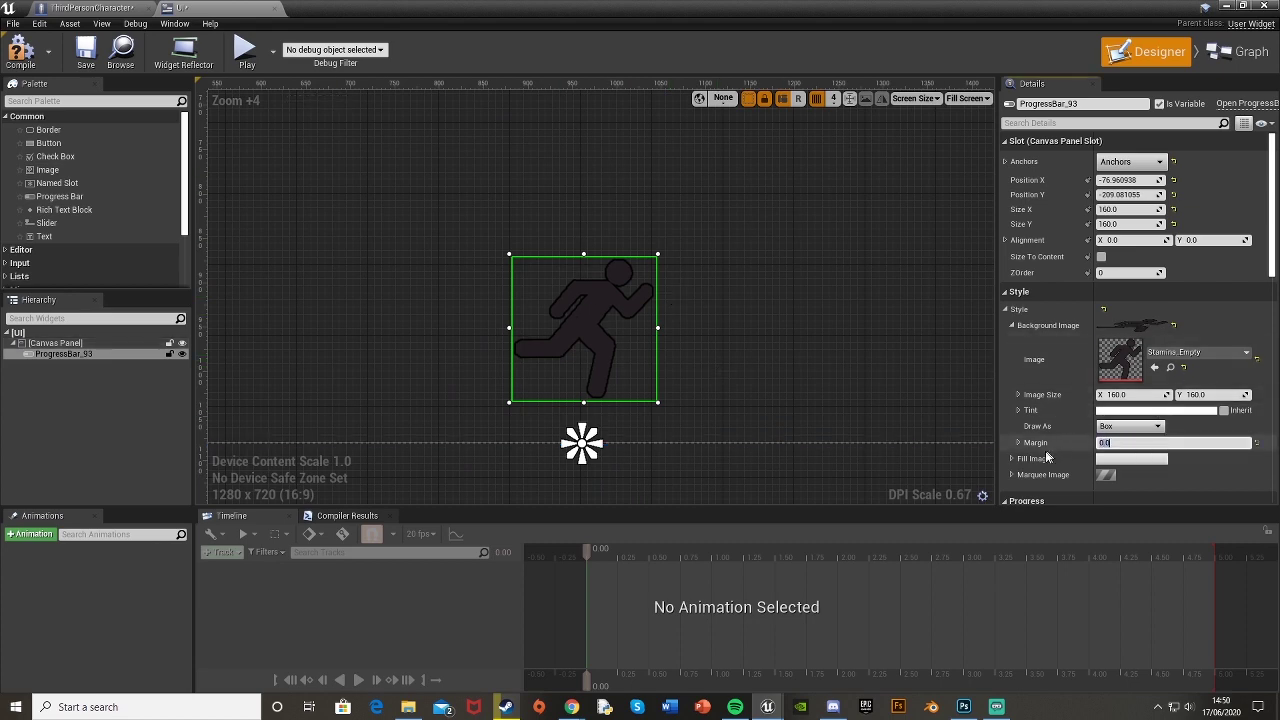
click(1012, 326)
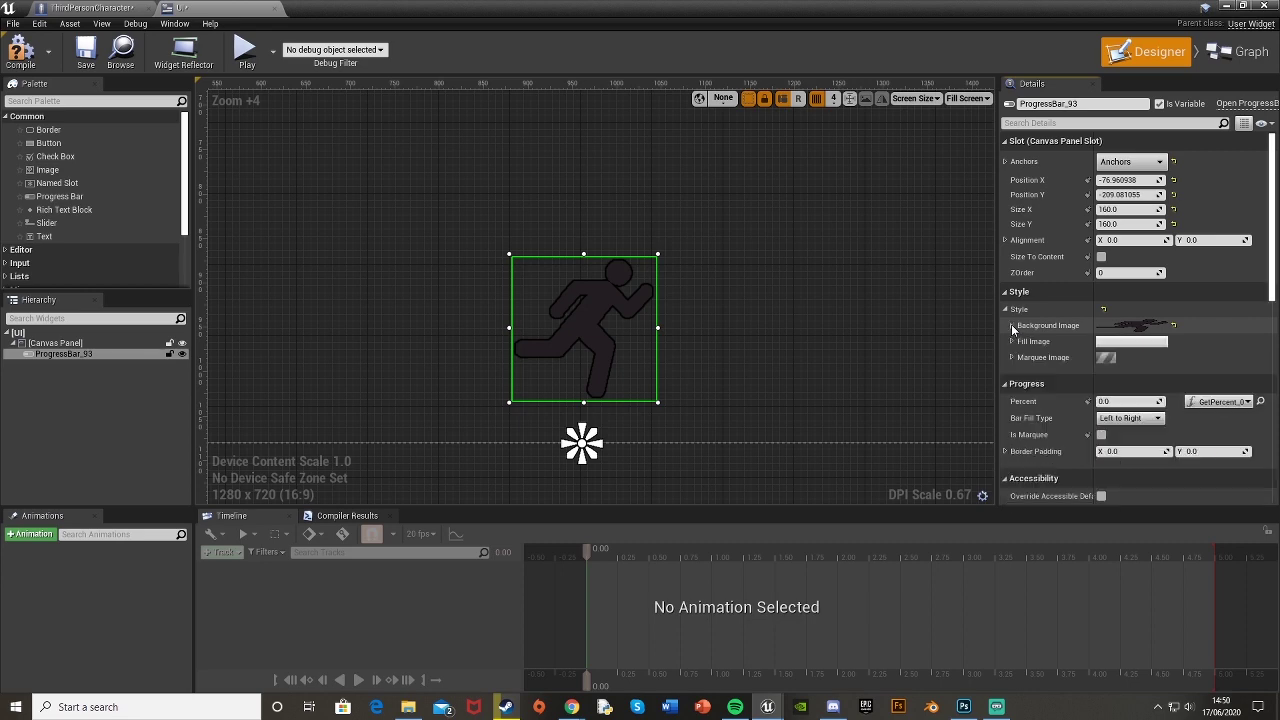
- Set the progress bar's style fill image to the Stamina_Fill texture
click(1012, 341)
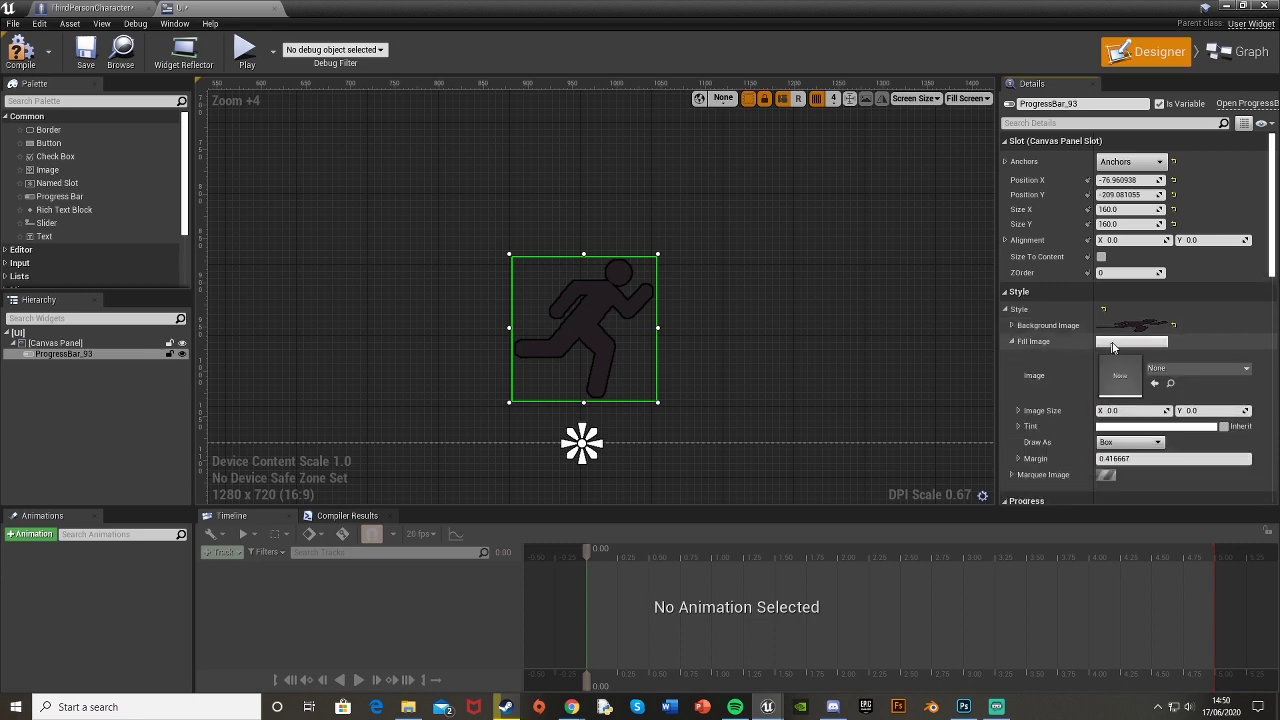
click(1157, 370)
text(sta)
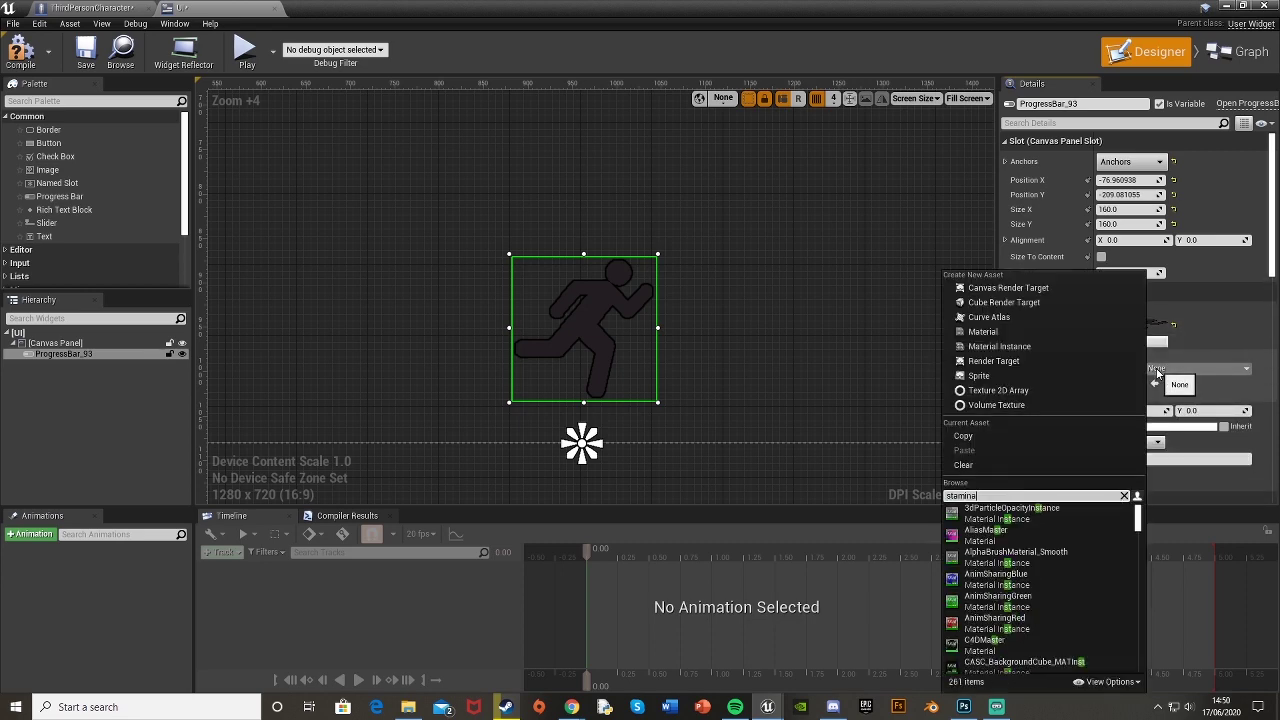
text(mina)
click(1013, 531)
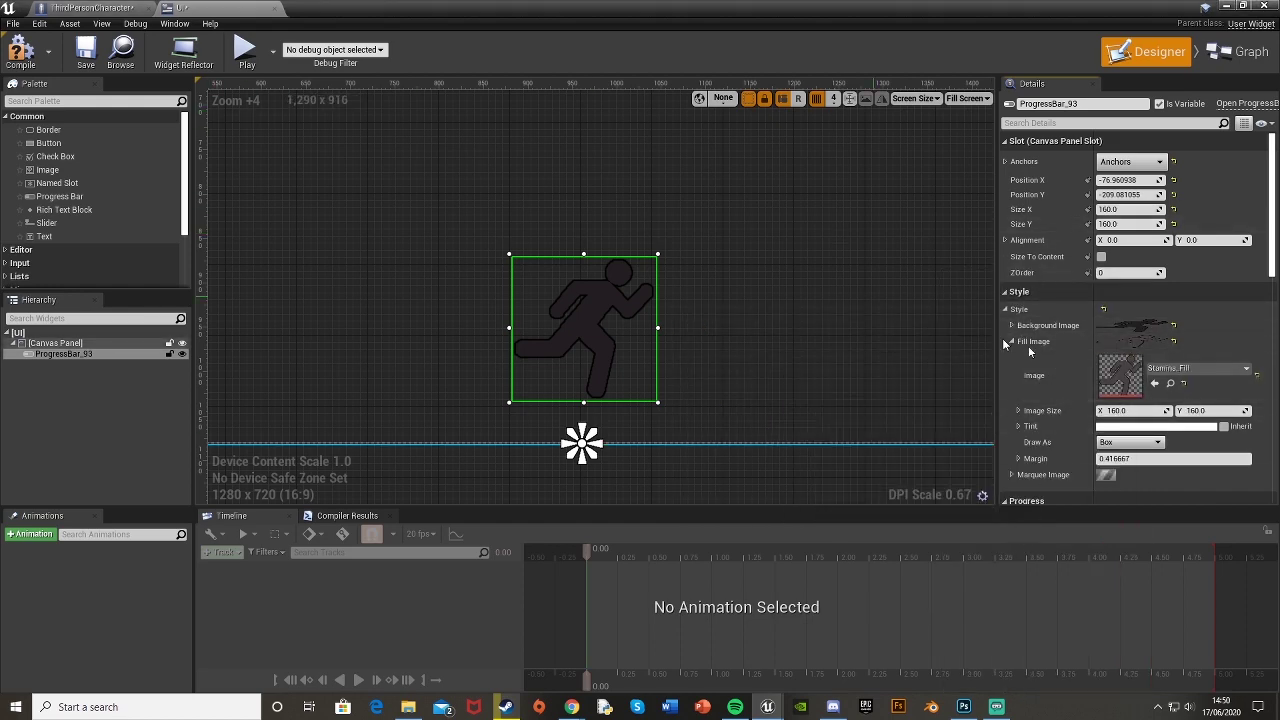
- Edit the fill image's margin and set the progress bar's Bar Fill Type to Bottom to Top
click(1122, 458)
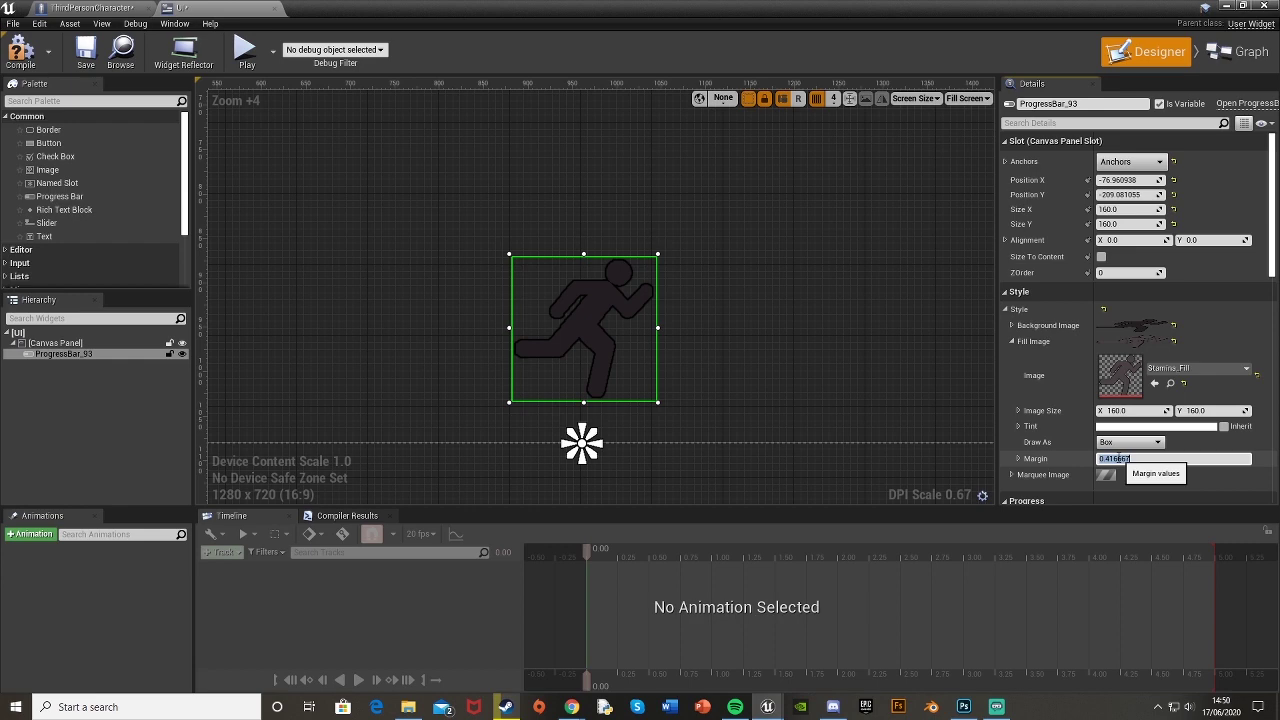
click(1012, 341)
scroll(1080, 419, down, 1)
click(1146, 399)
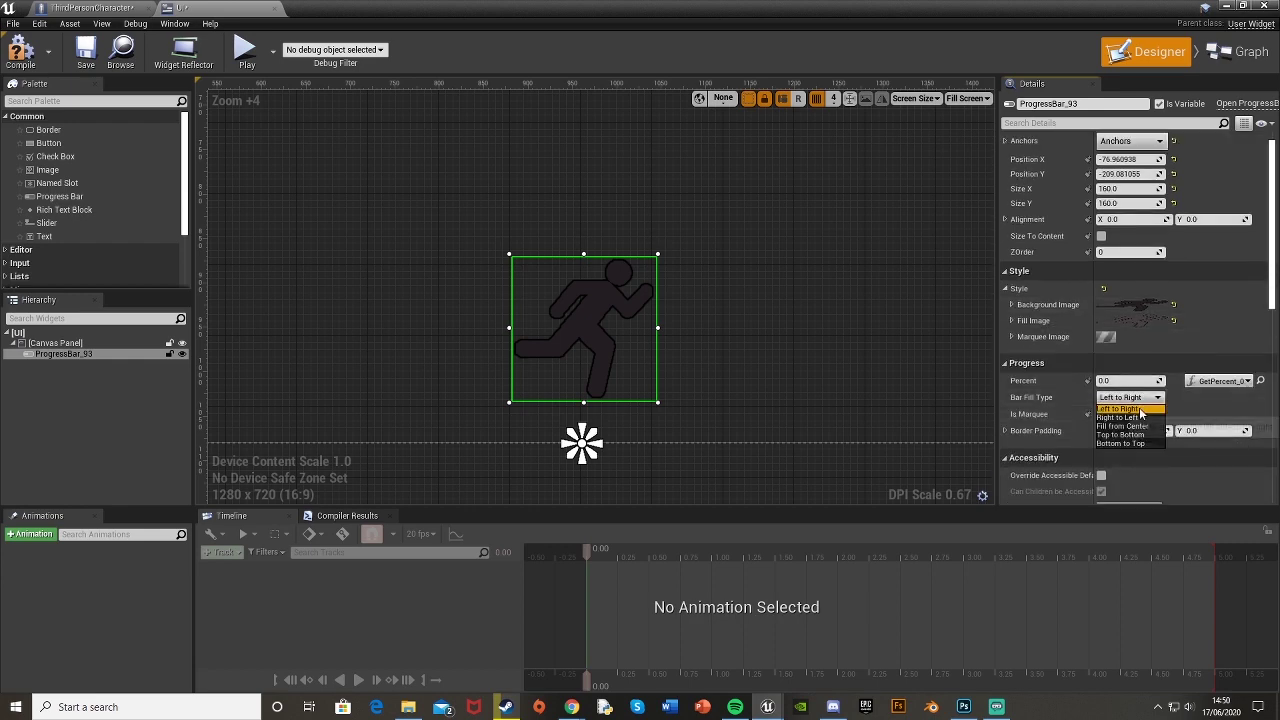
click(1127, 443)
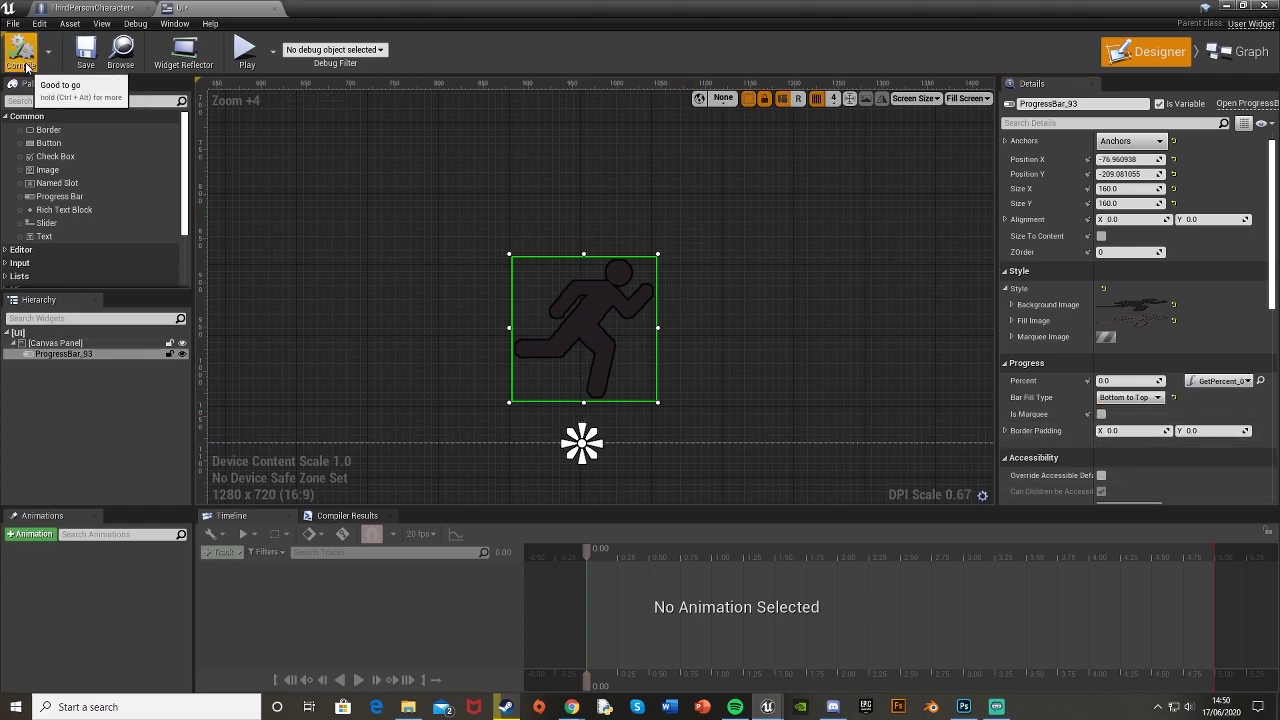
- Play the level from the main editor, run the character forward to check the stamina icon's fill, and stop the play session
click(1228, 8)
click(711, 46)
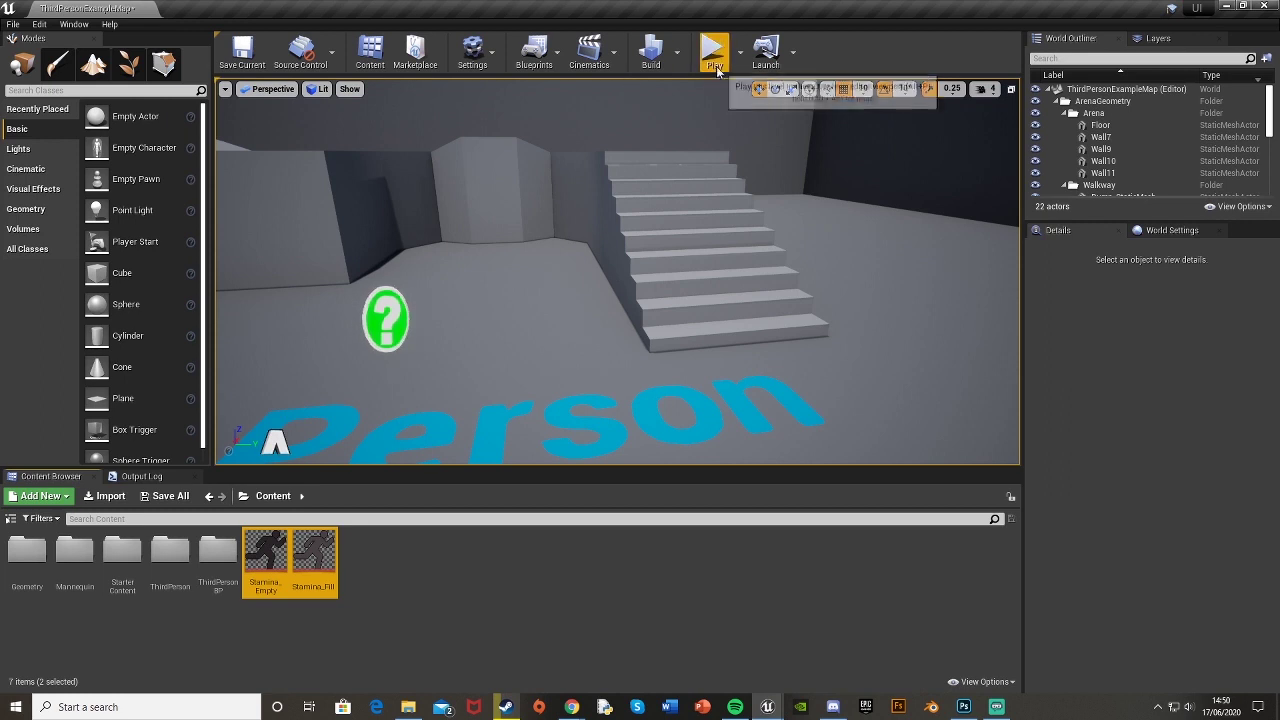
key(w)
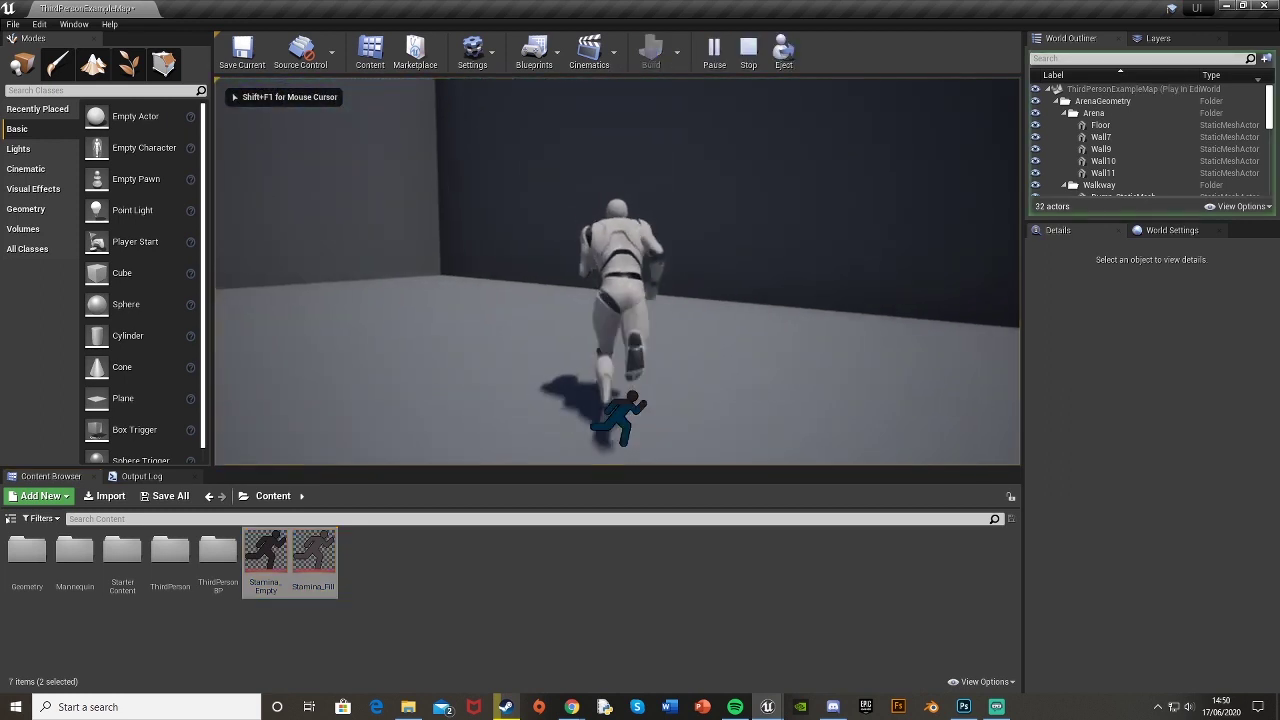
key(w)
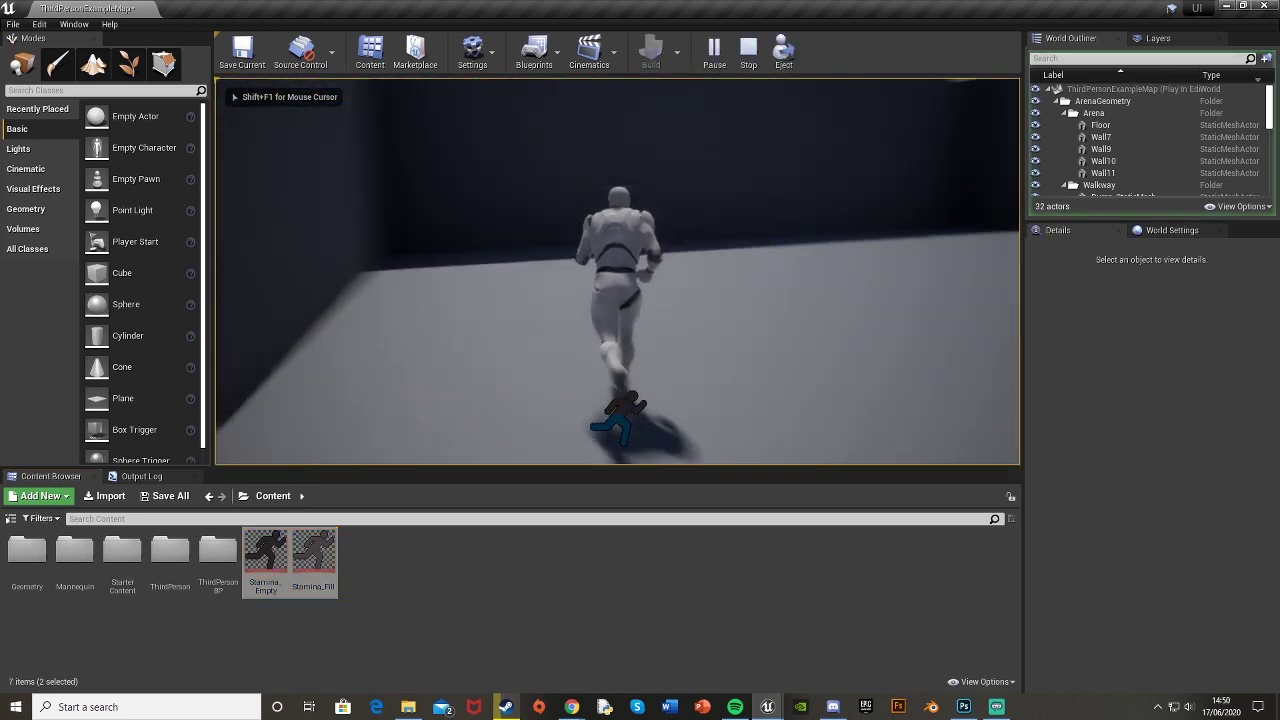
key(Escape)
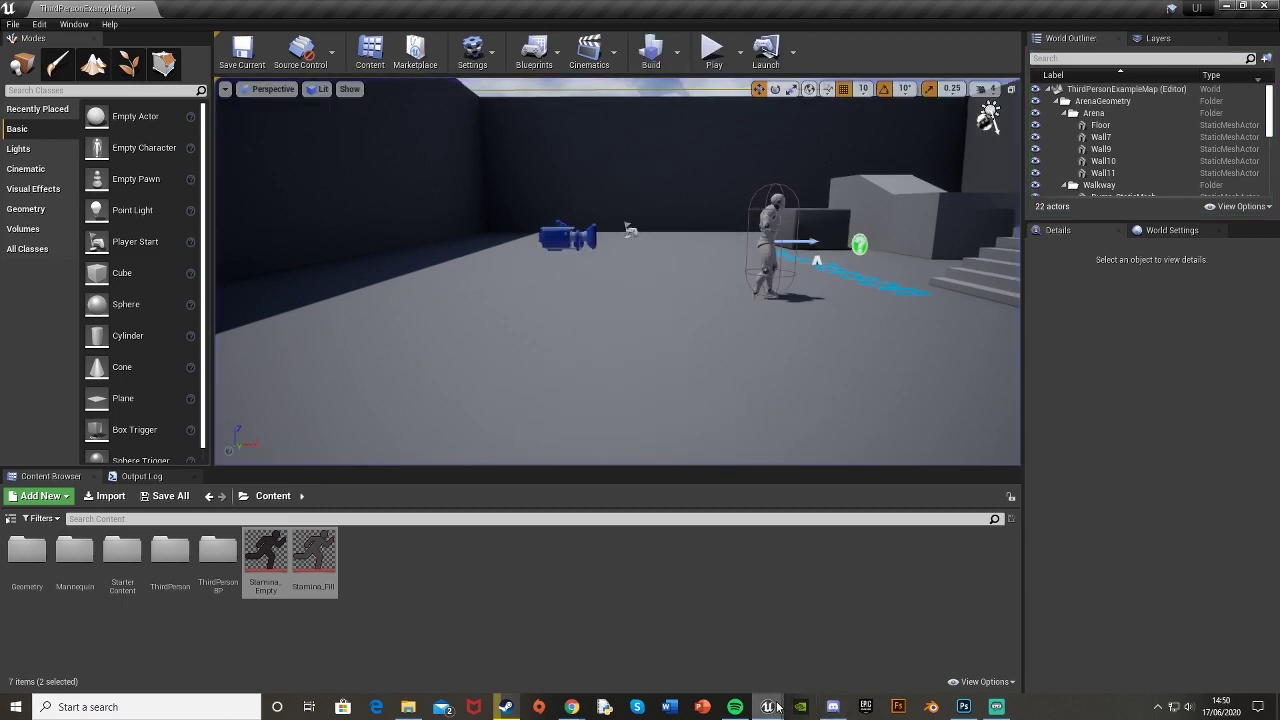
- Return to the UI widget and enlarge the progress bar, setting Size X and Size Y to 900
click(846, 646)
scroll(640, 335, down, 6)
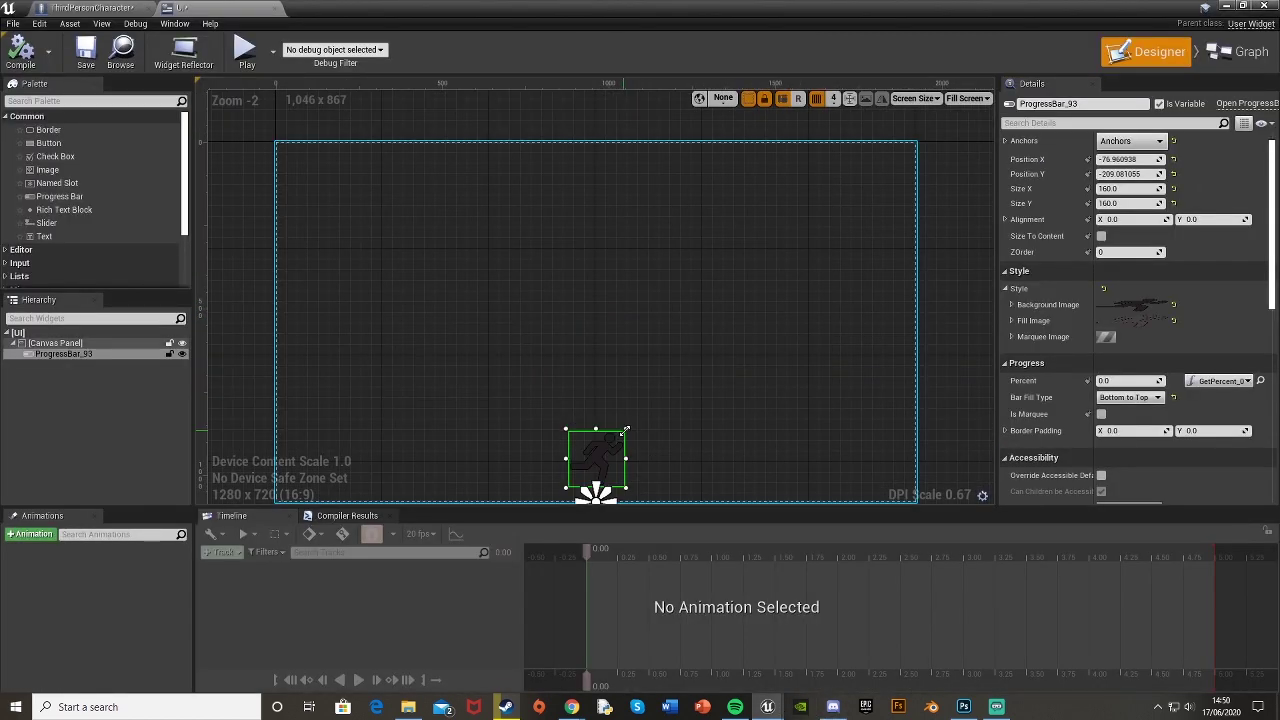
drag(629, 429, 867, 212)
drag(770, 299, 634, 271)
click(1130, 188)
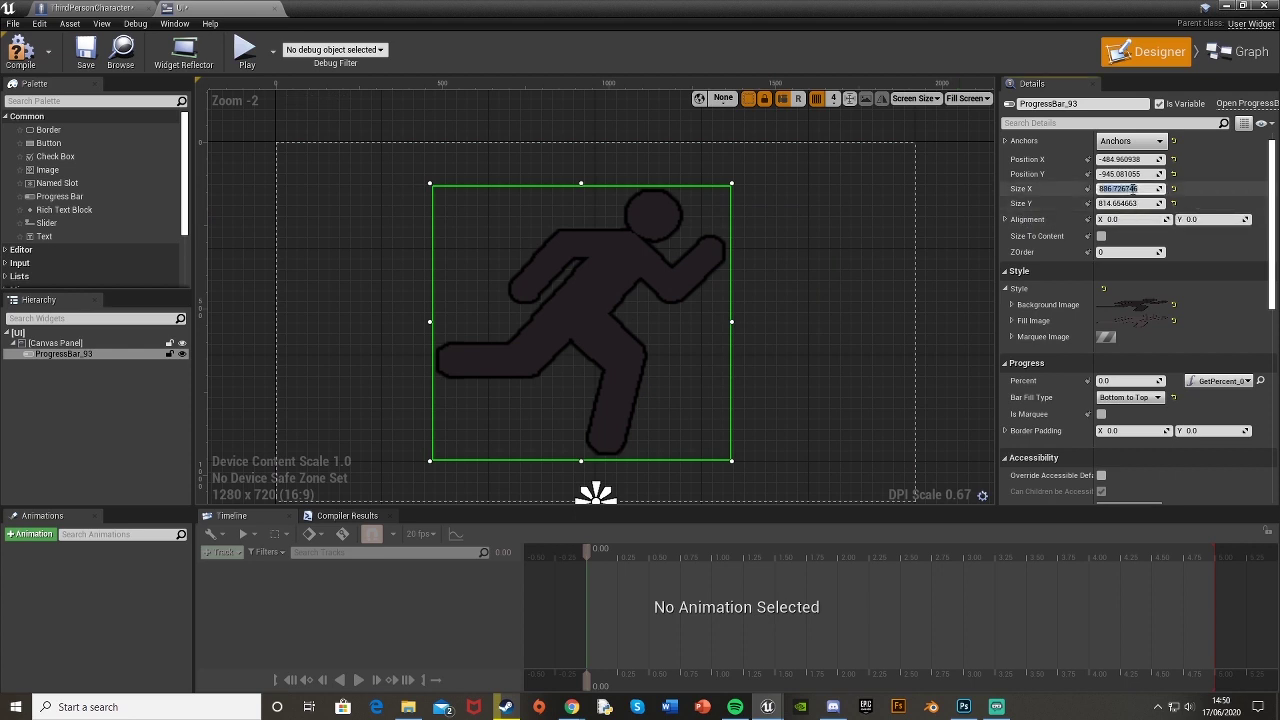
key(Tab)
text(9)
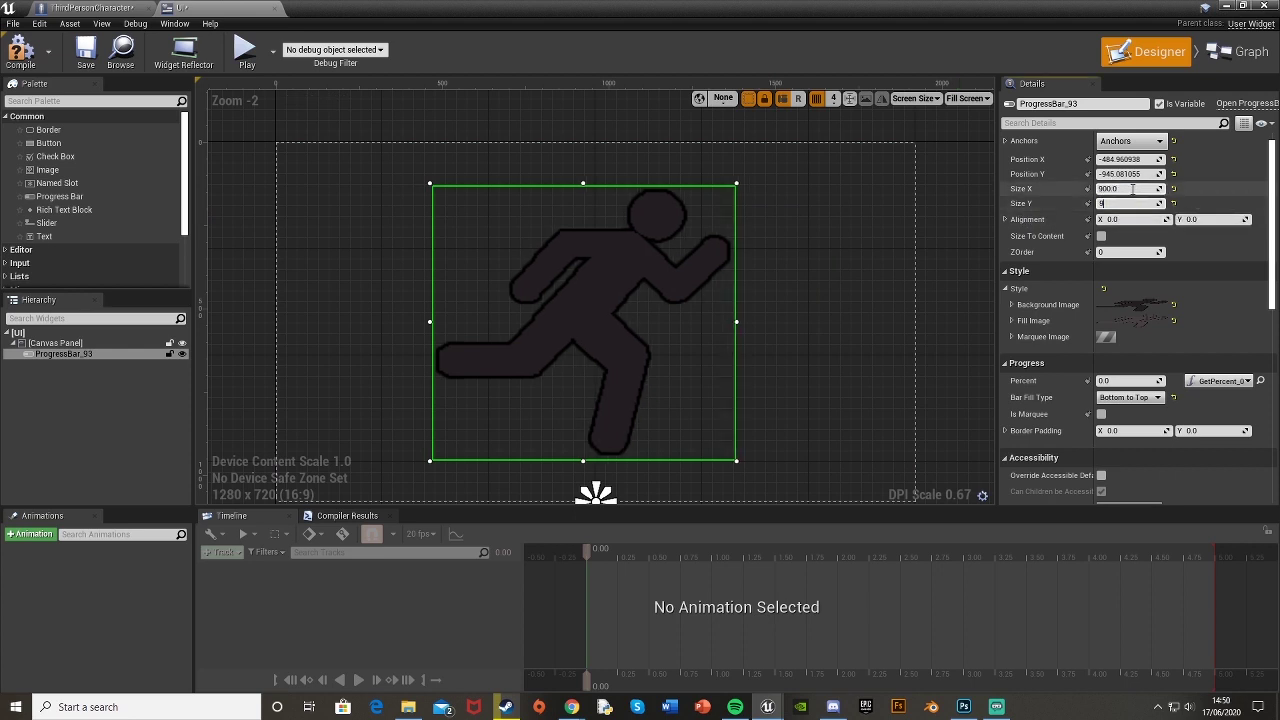
text(00)
key(Return)
- Anchor the progress bar to the canvas centre and move it to about -465 by -453
drag(623, 343, 640, 317)
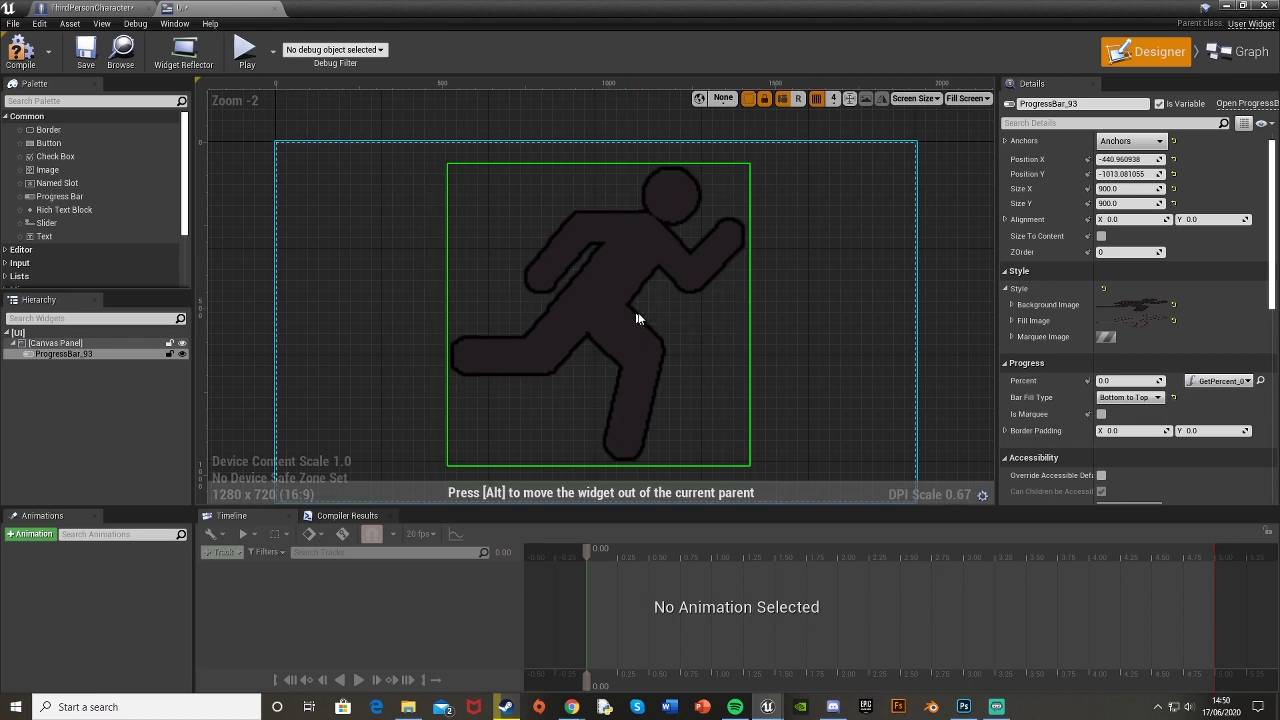
click(613, 286)
click(1130, 161)
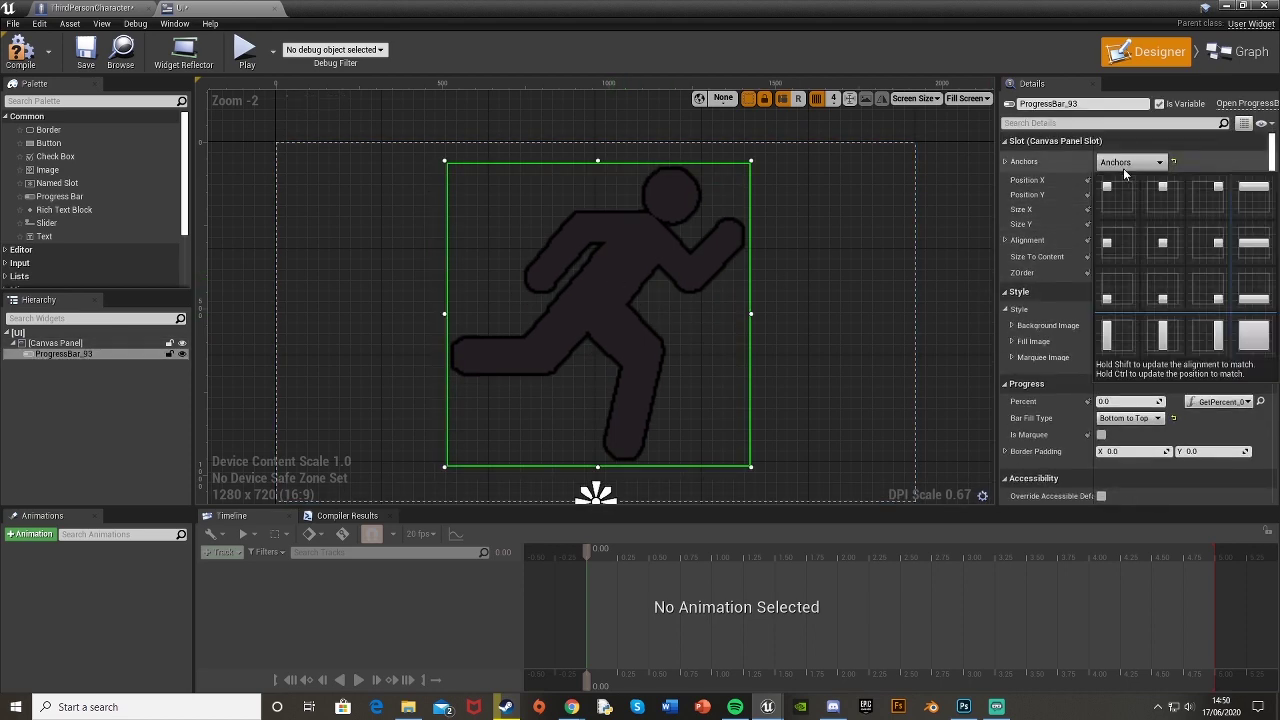
click(1160, 244)
drag(670, 278, 662, 278)
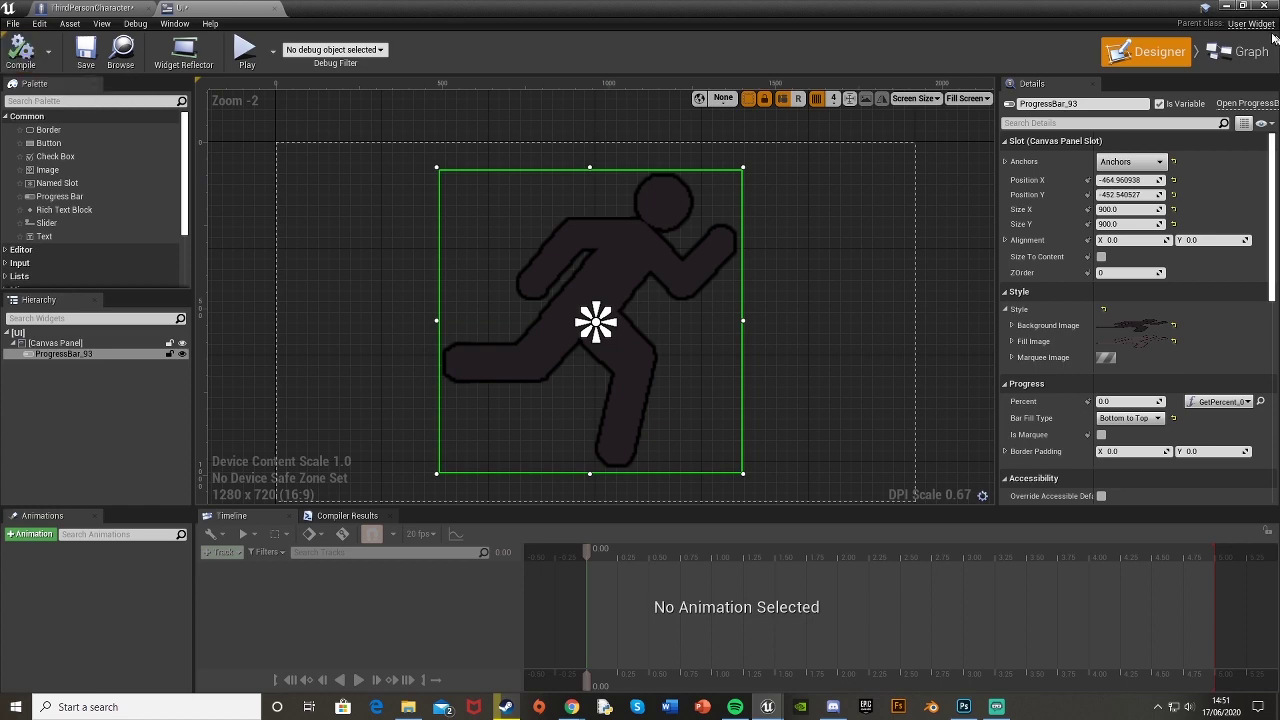
- Play the level and run the character around to examine how the enlarged stamina icon drains and refills
click(1222, 6)
click(712, 48)
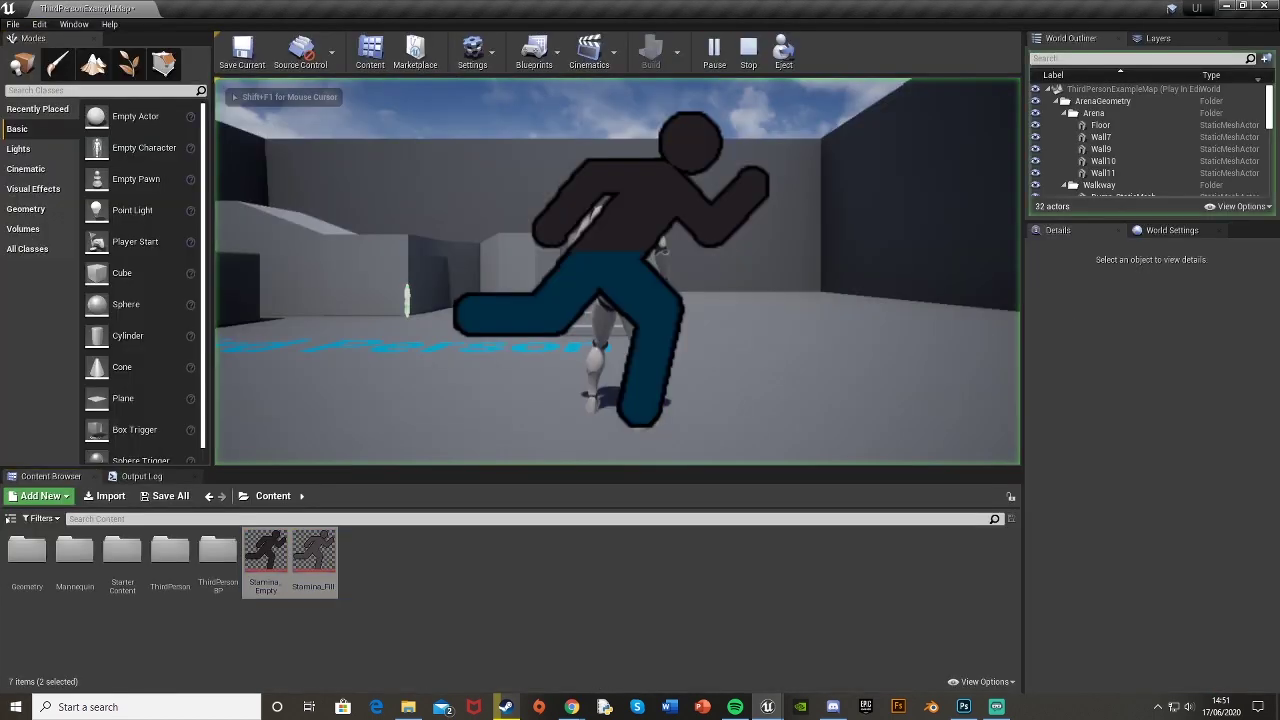
key(w)
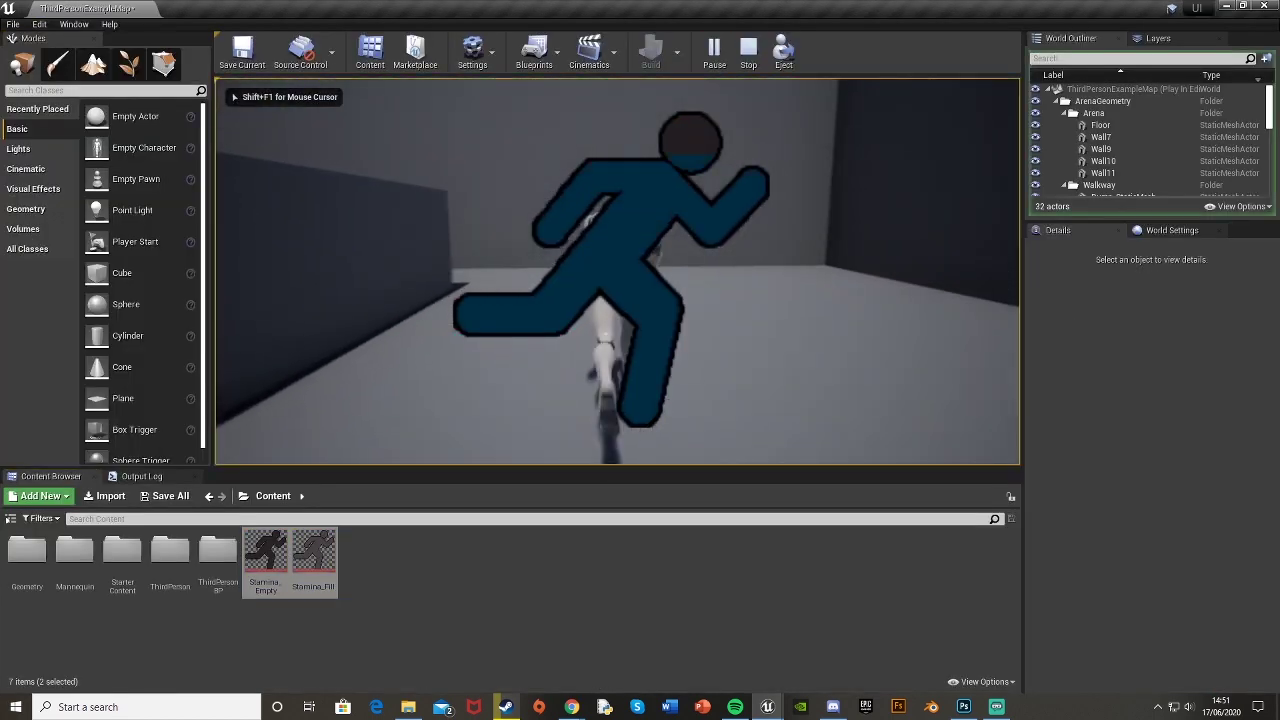
key(w)
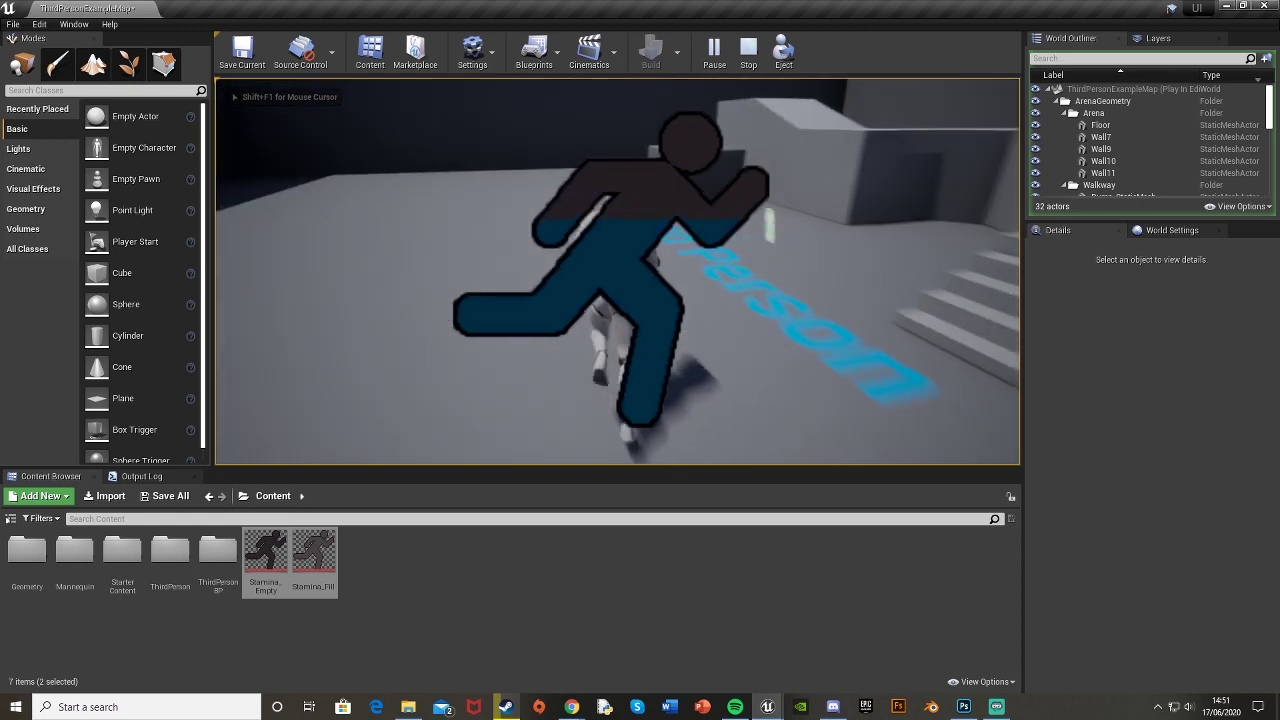
key(w)
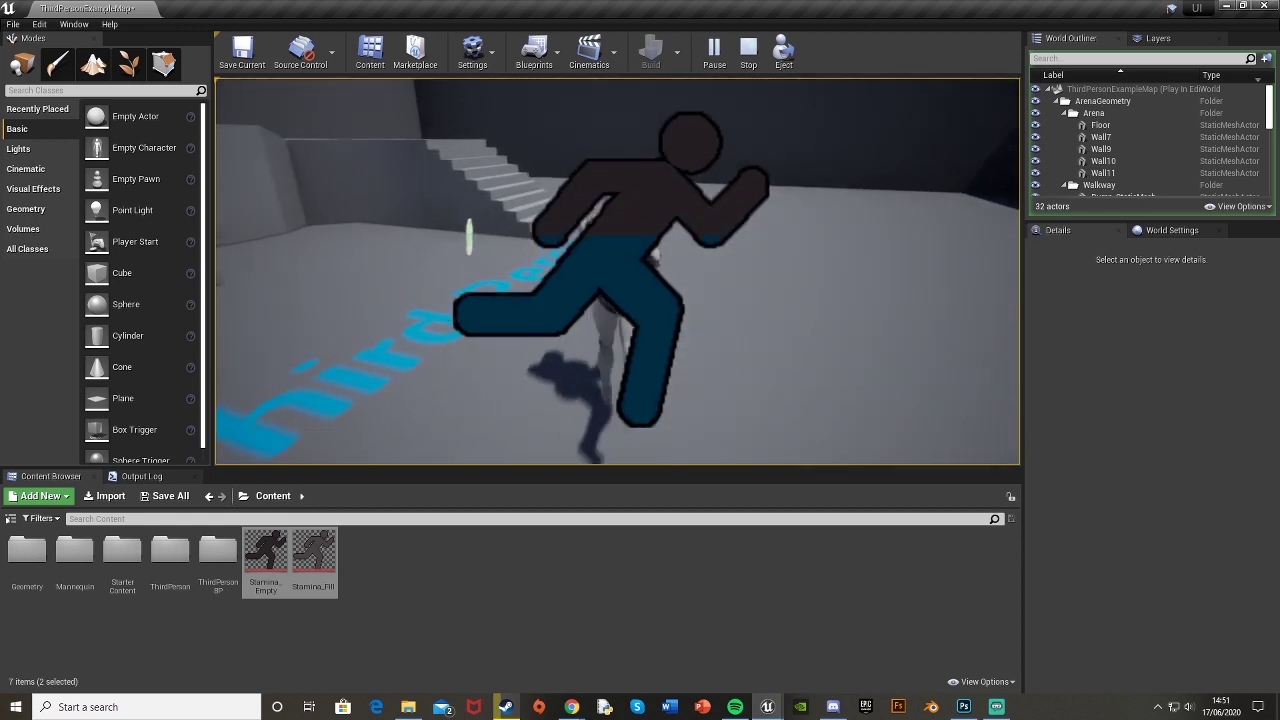
key(w)
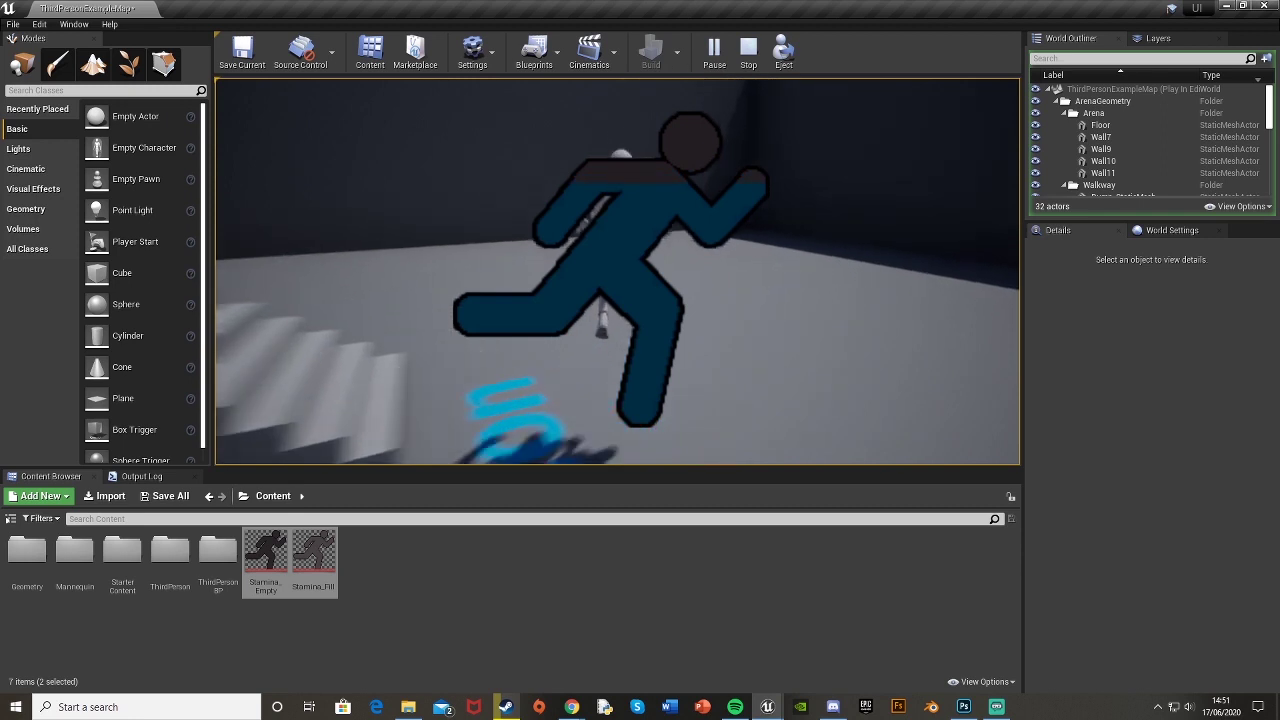
key(w)
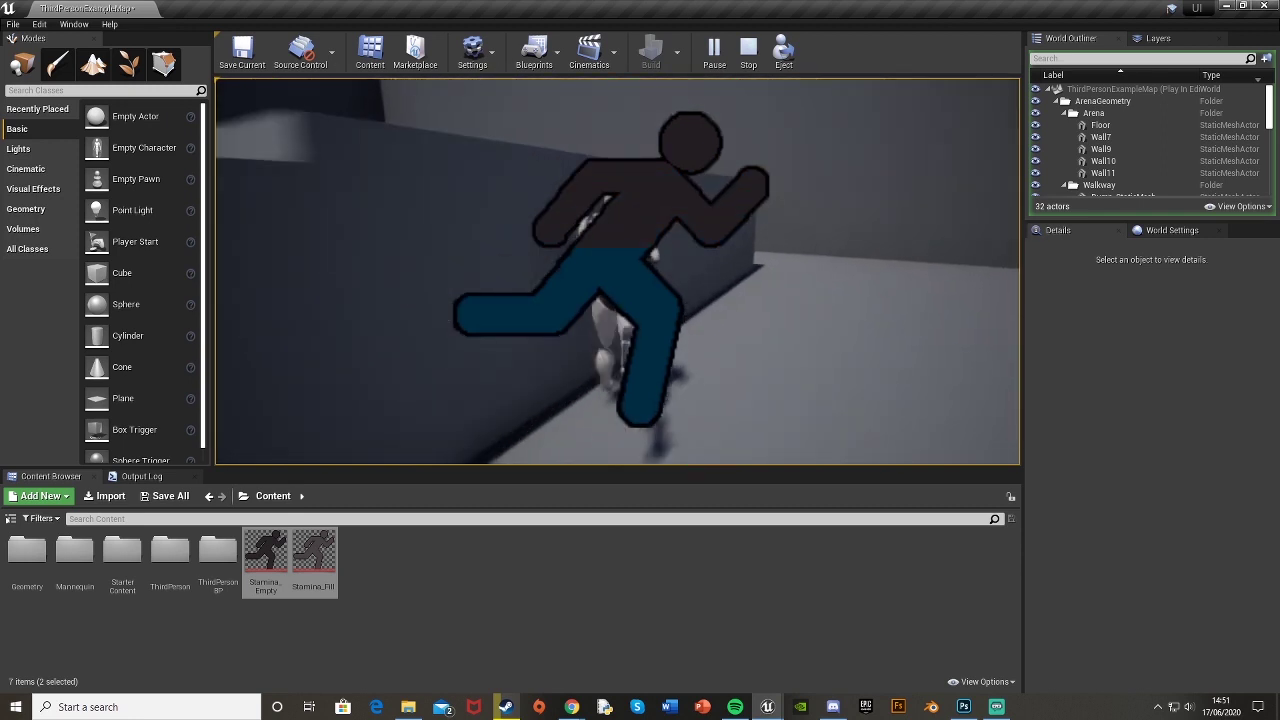
key(w)
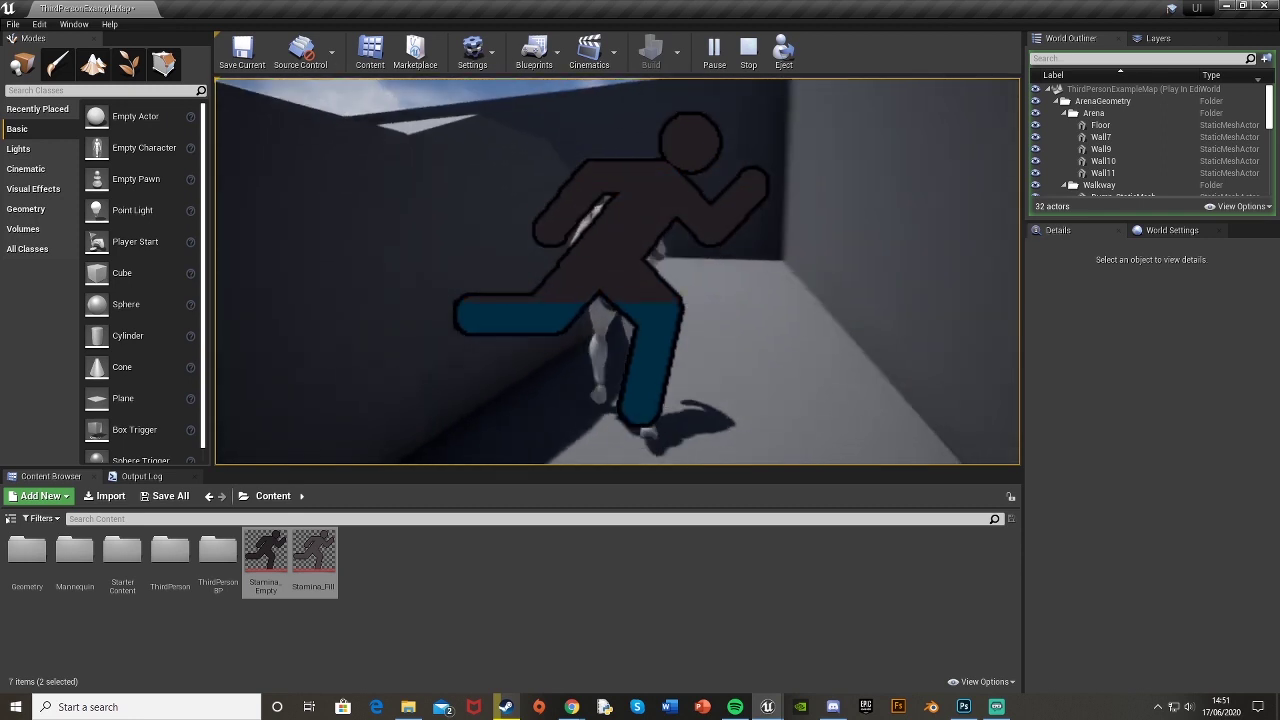
key(w)
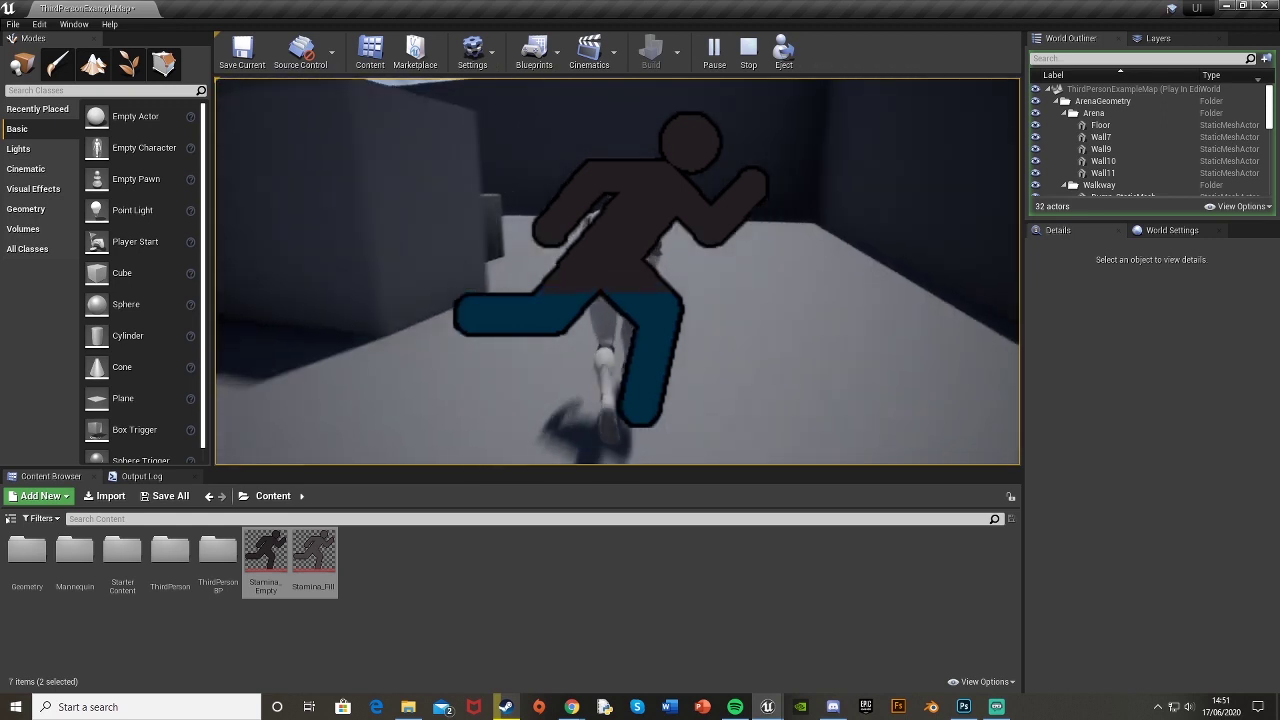
key(w)
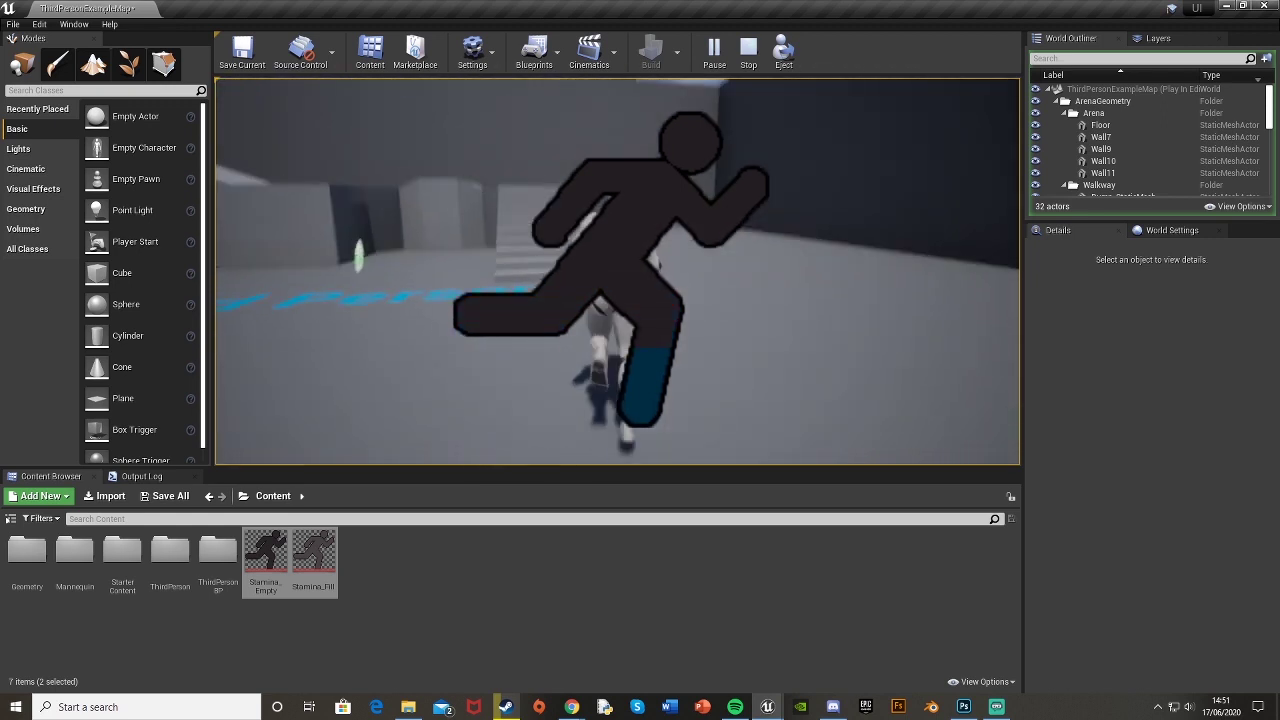
key(w)
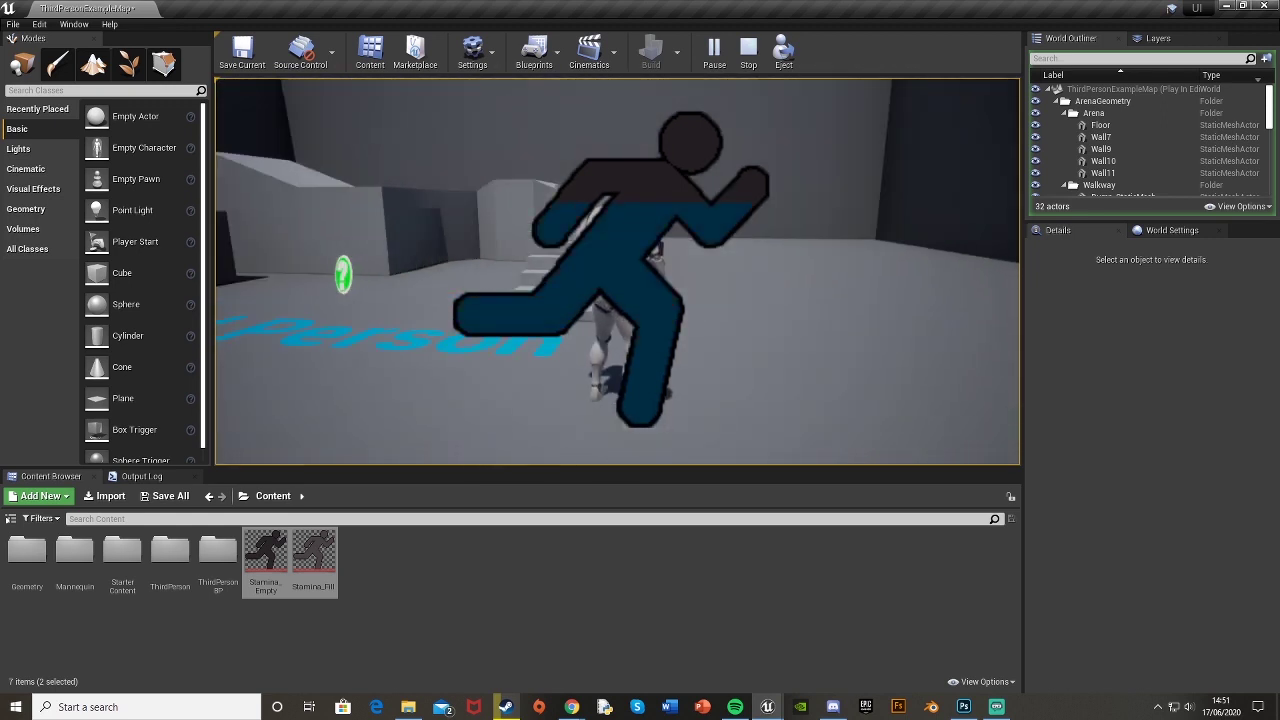
key(w)
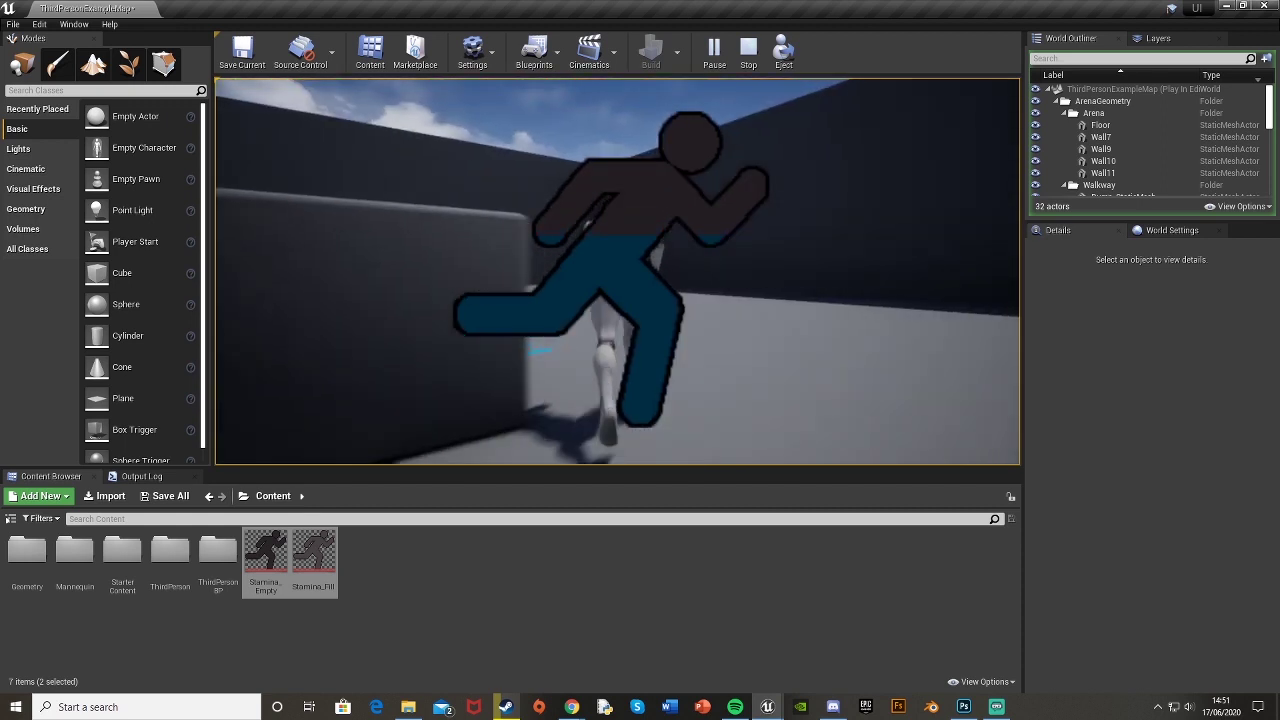
key(w)
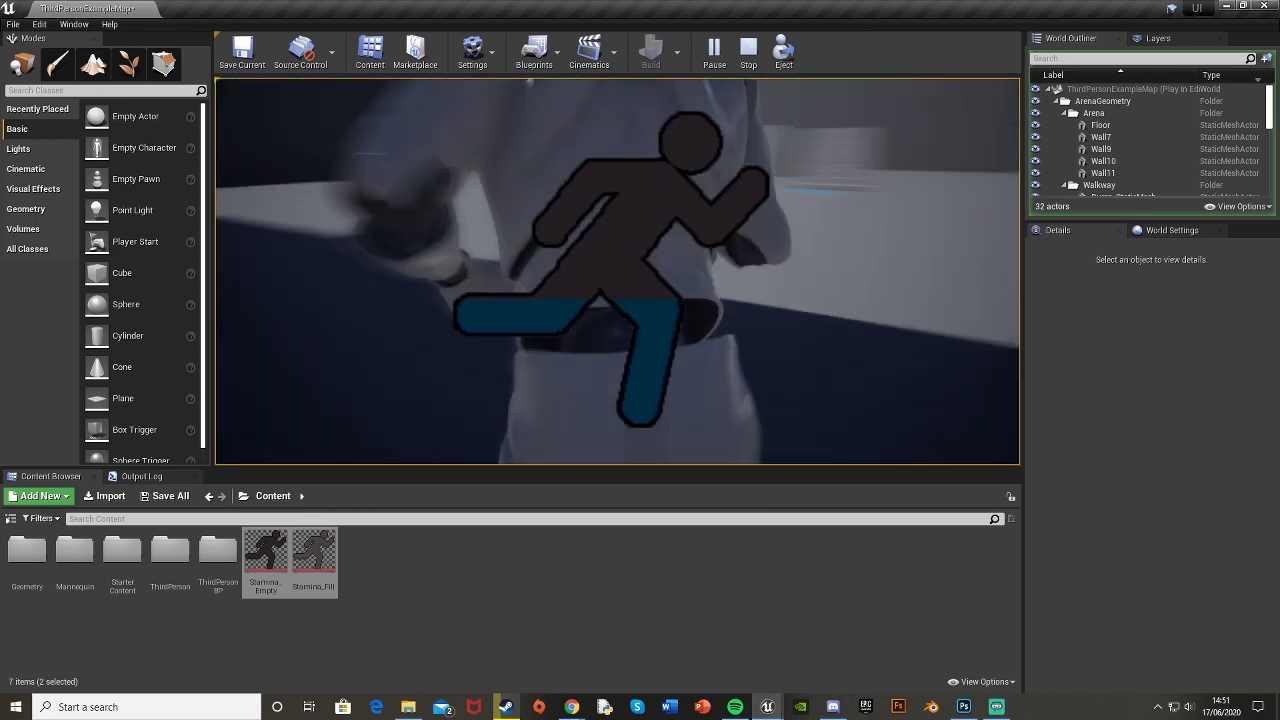
key(w)
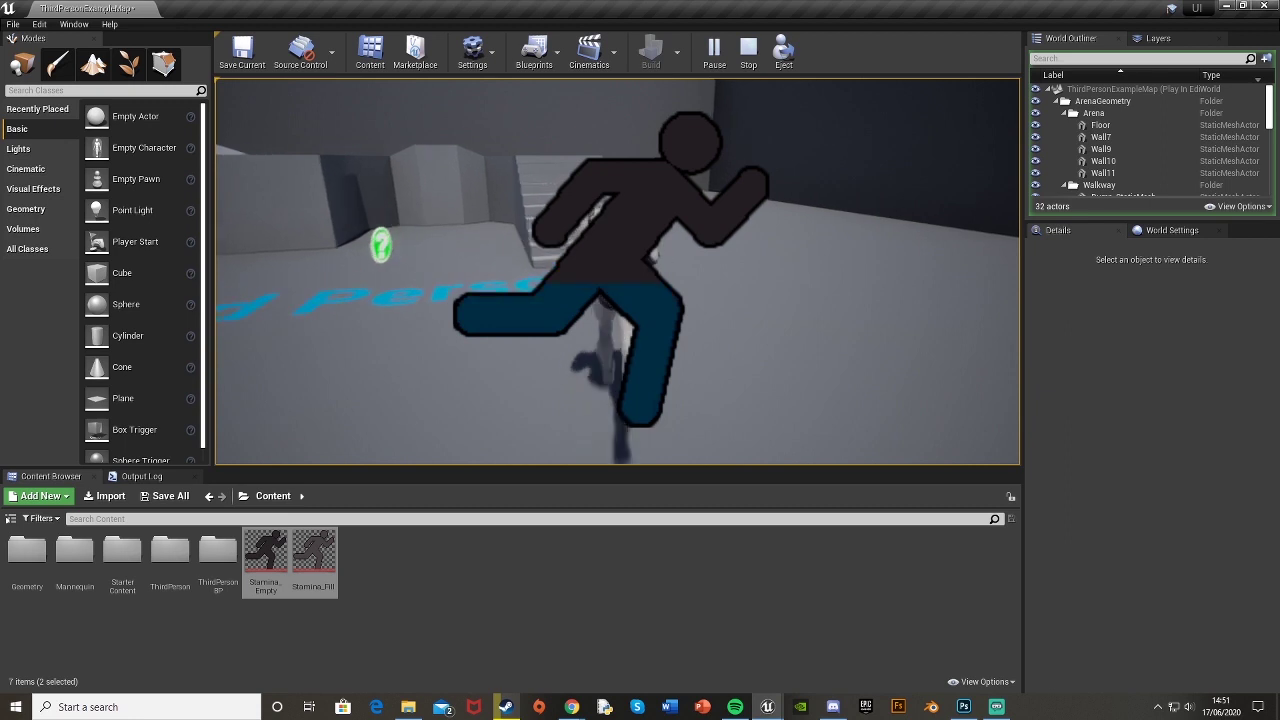
key(w)
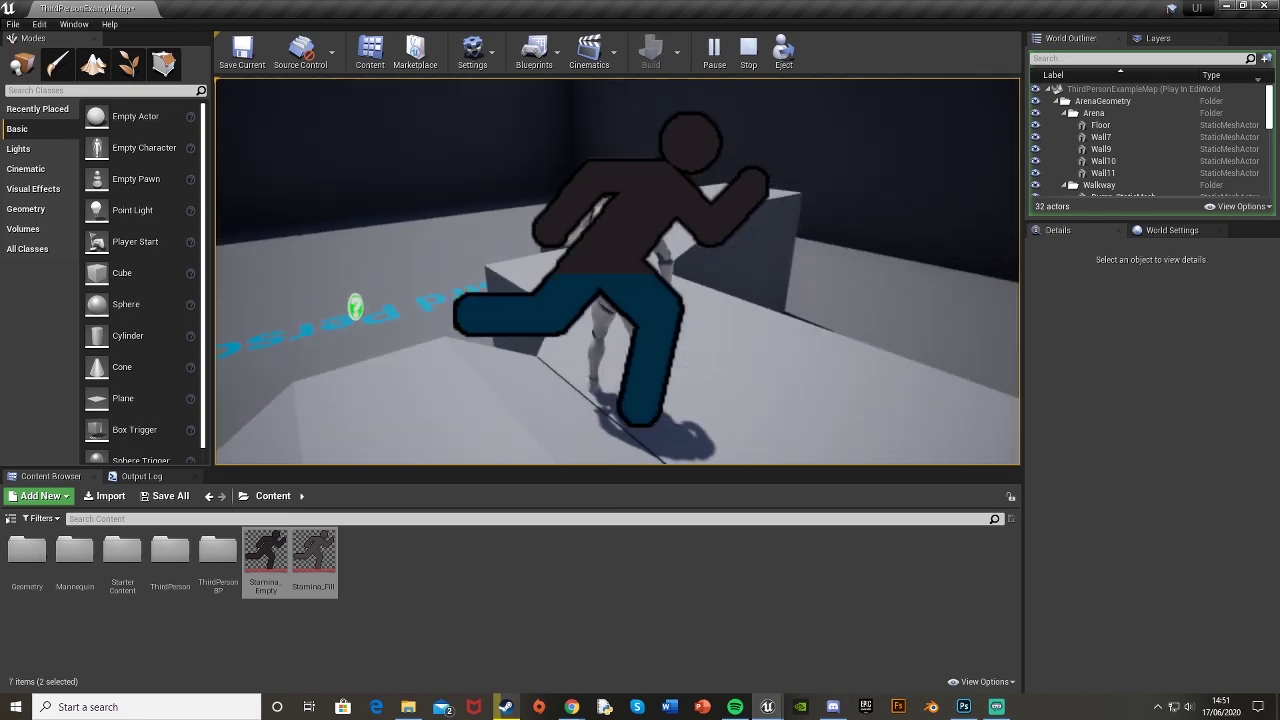
key(w)
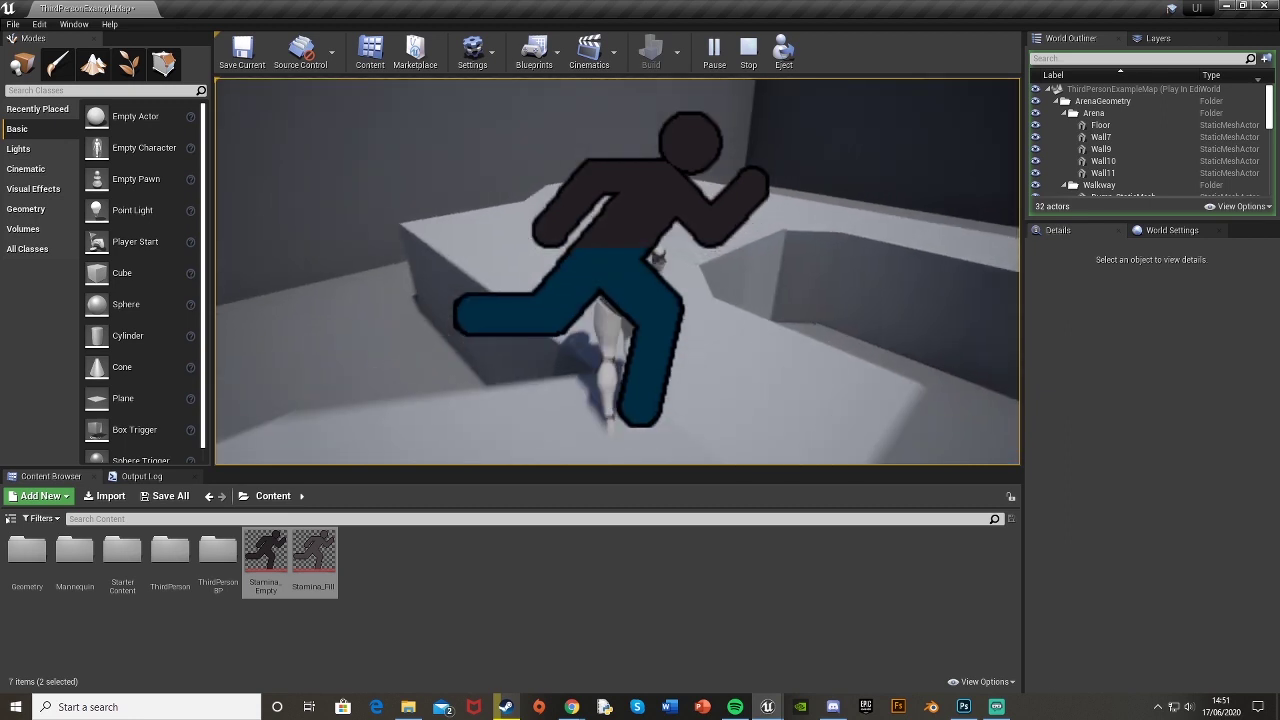
key(w)
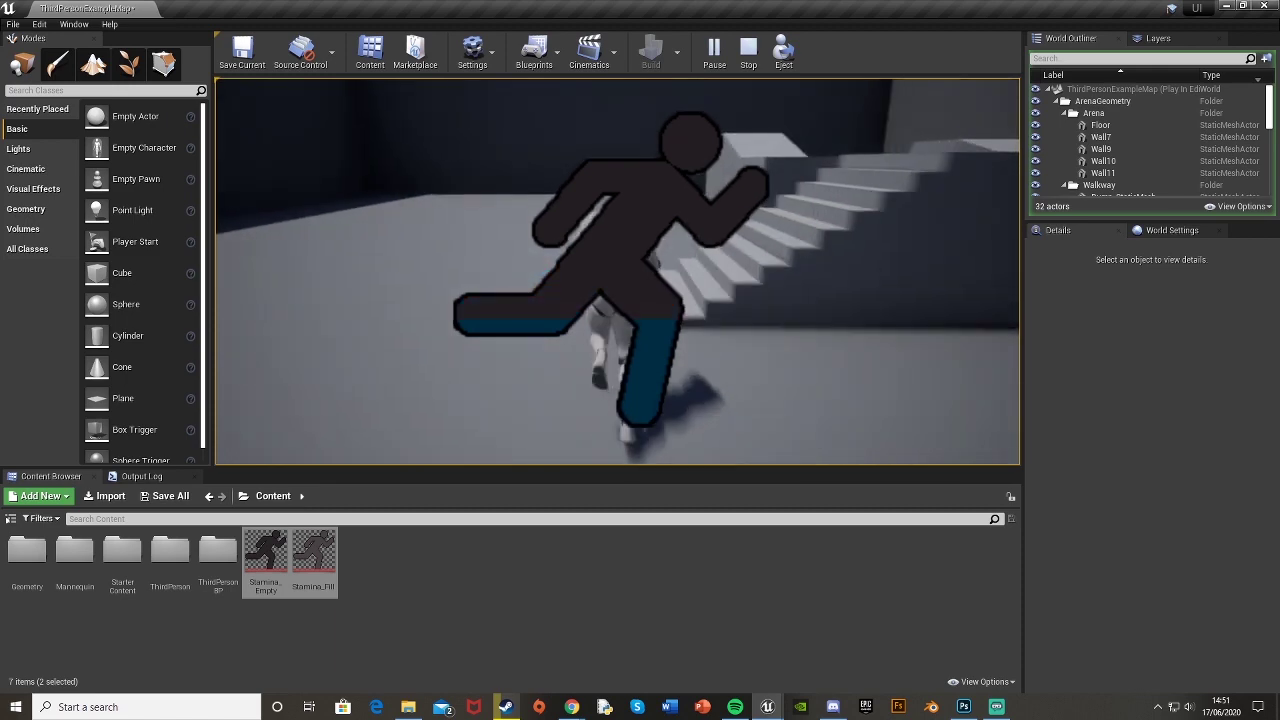
key(w)
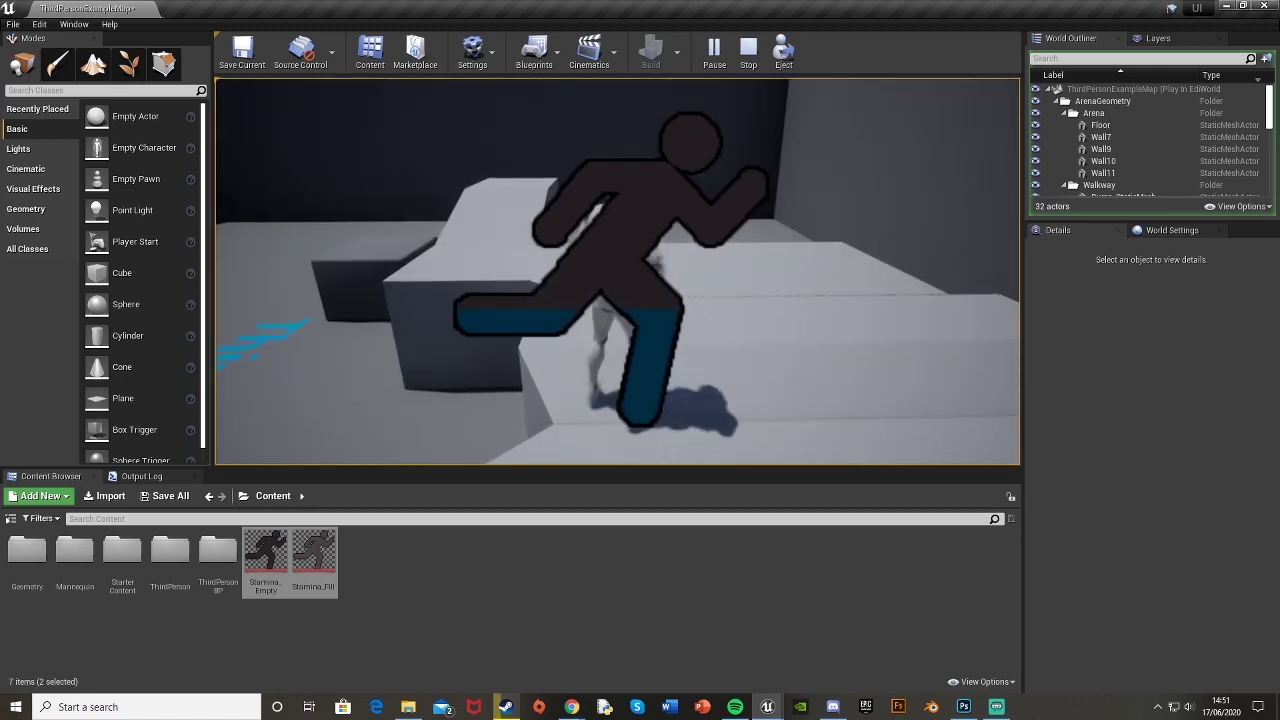
key(w)
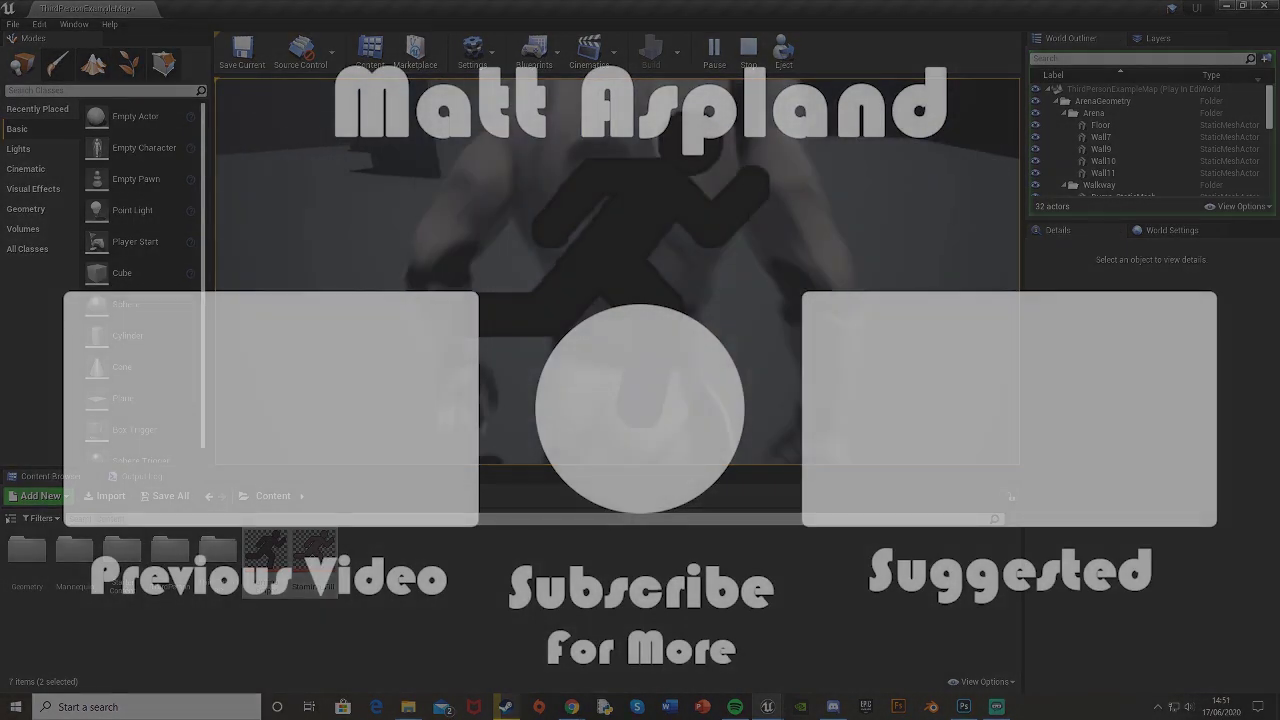